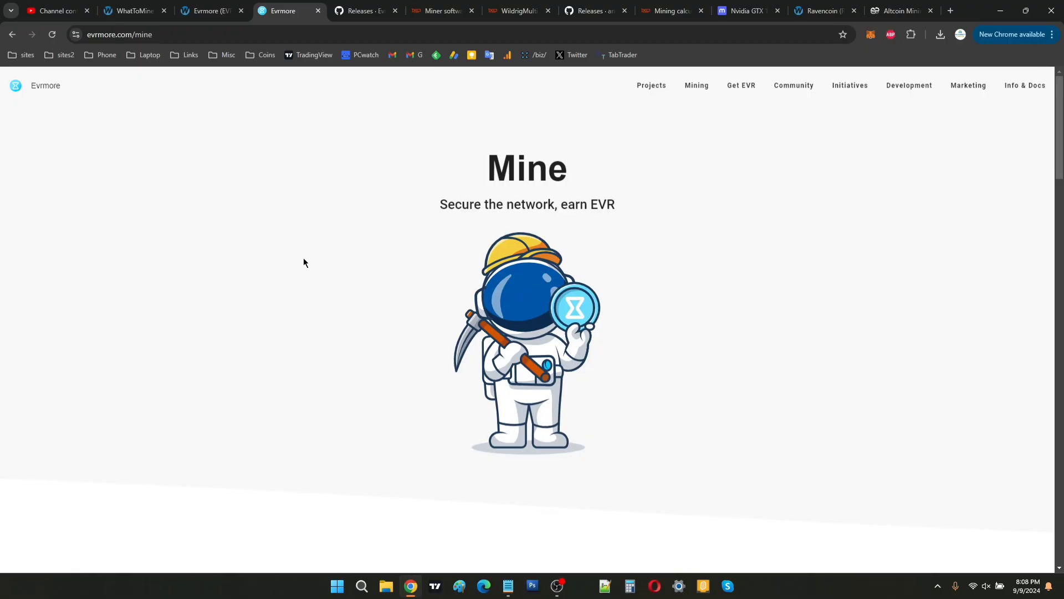
Scroll the Evrmore Mine page to Wallets and follow the Electrum link to GitHub releases.
scroll(304, 262, "down", 1)
scroll(302, 269, "down", 5)
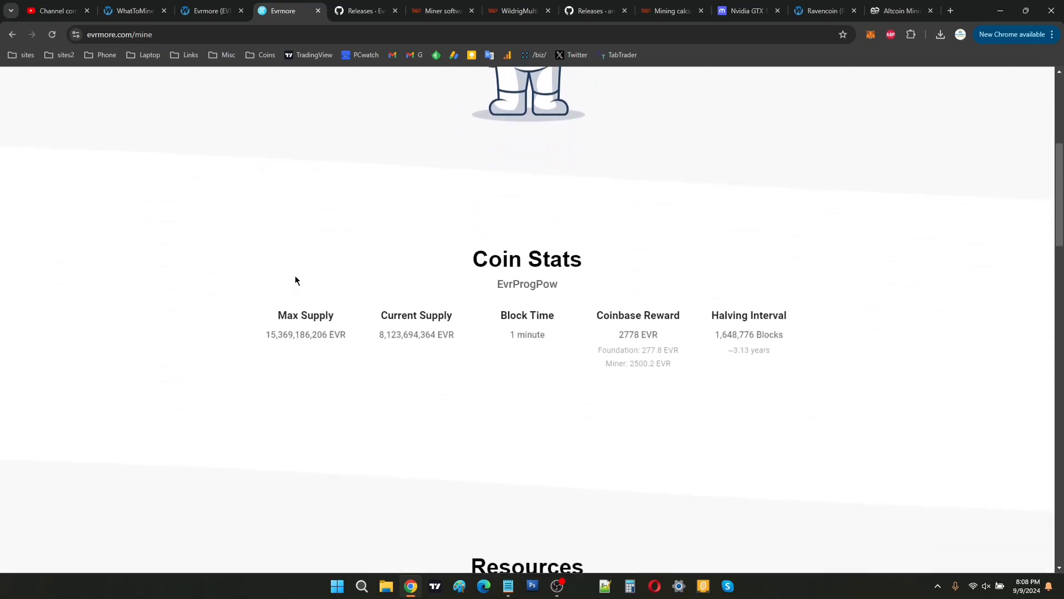
scroll(294, 278, "down", 1)
scroll(255, 309, "down", 4)
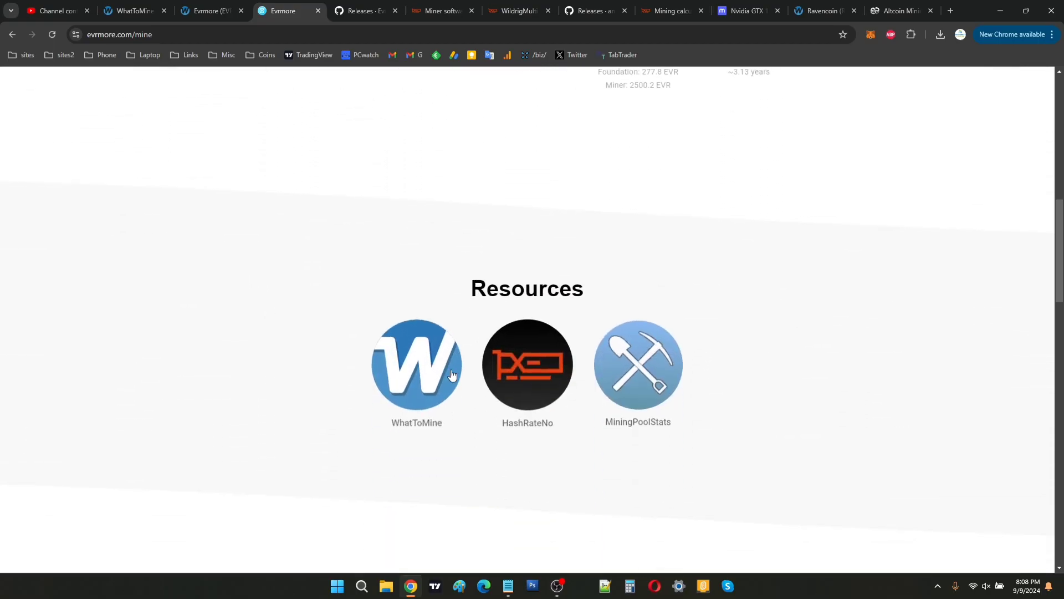
scroll(576, 380, "down", 4)
scroll(582, 378, "down", 1)
scroll(565, 305, "down", 3)
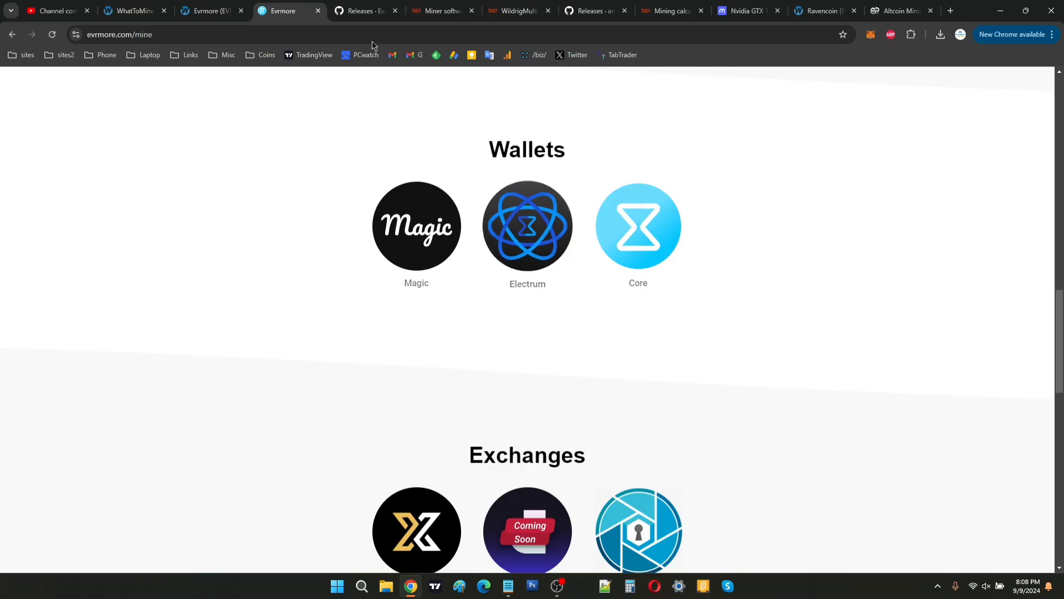
left_click(546, 228)
Scroll down to the Electrum-Evrmore v0.5.2 release assets and open File Explorer.
scroll(543, 316, "down", 3)
scroll(546, 320, "down", 2)
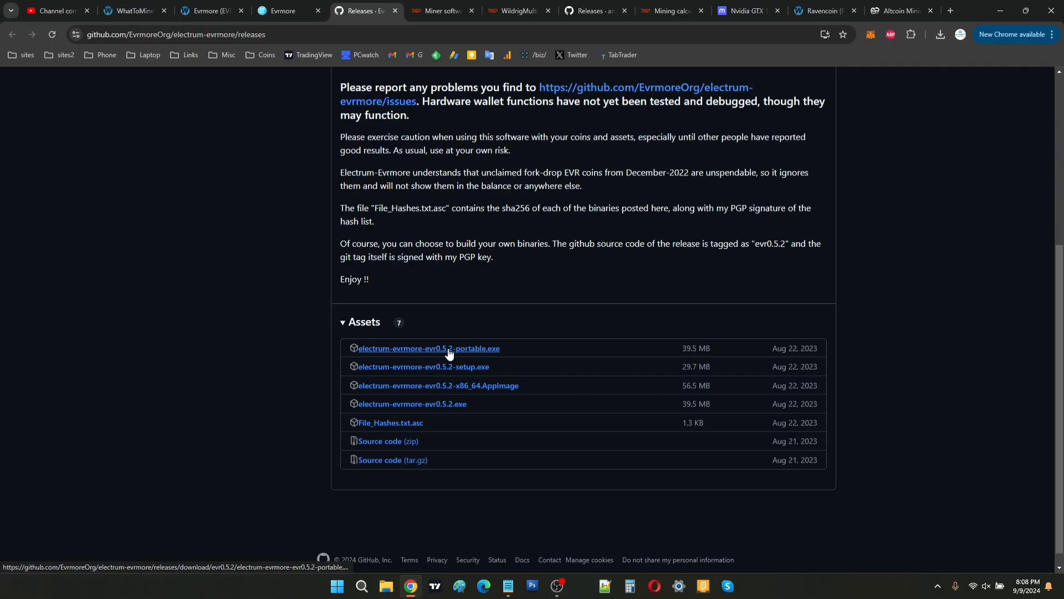
key("super+e")
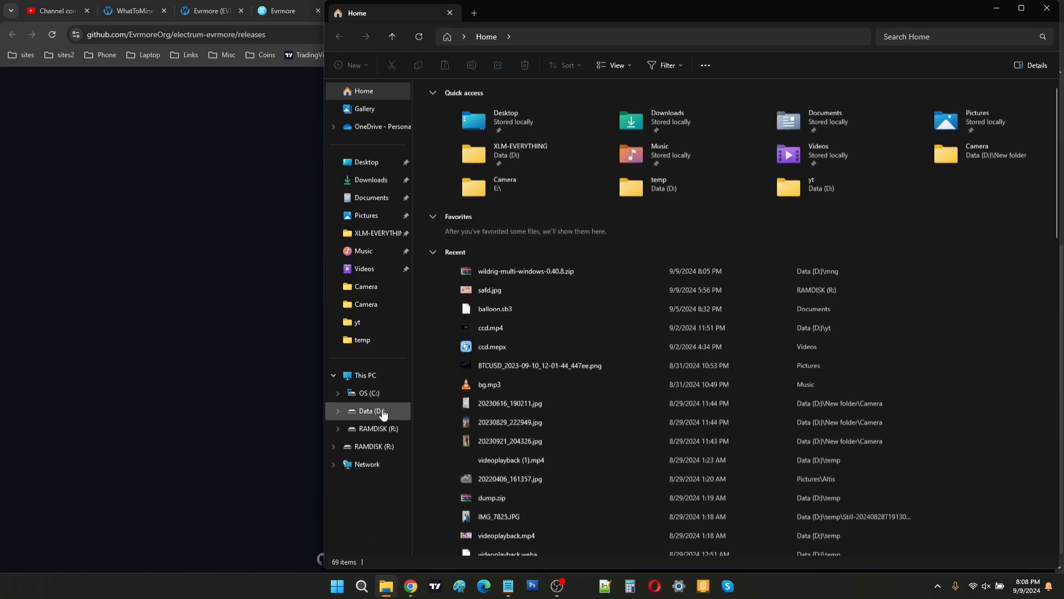
Run electrum-evrmore-evr0.5.2-portable.exe from D:\mng and expand the SmartScreen warning's More info.
left_click(371, 447)
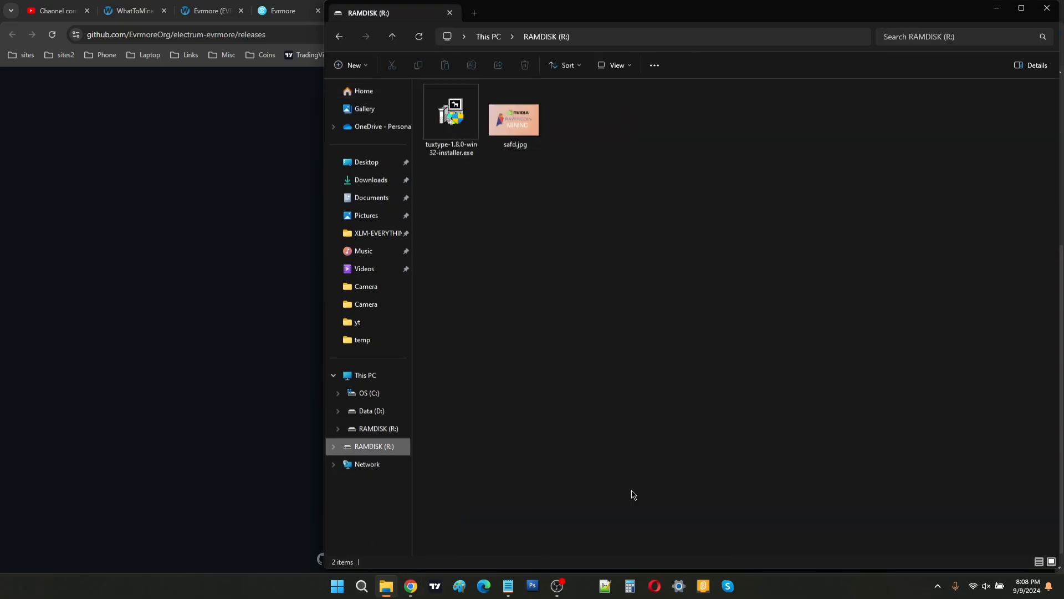
left_click(379, 415)
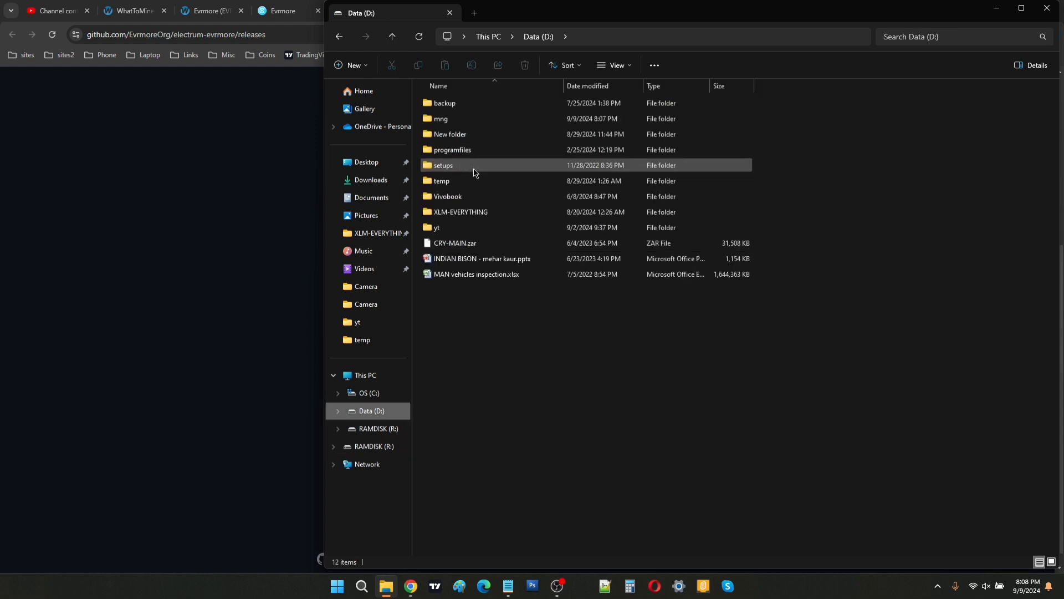
double_click(482, 121)
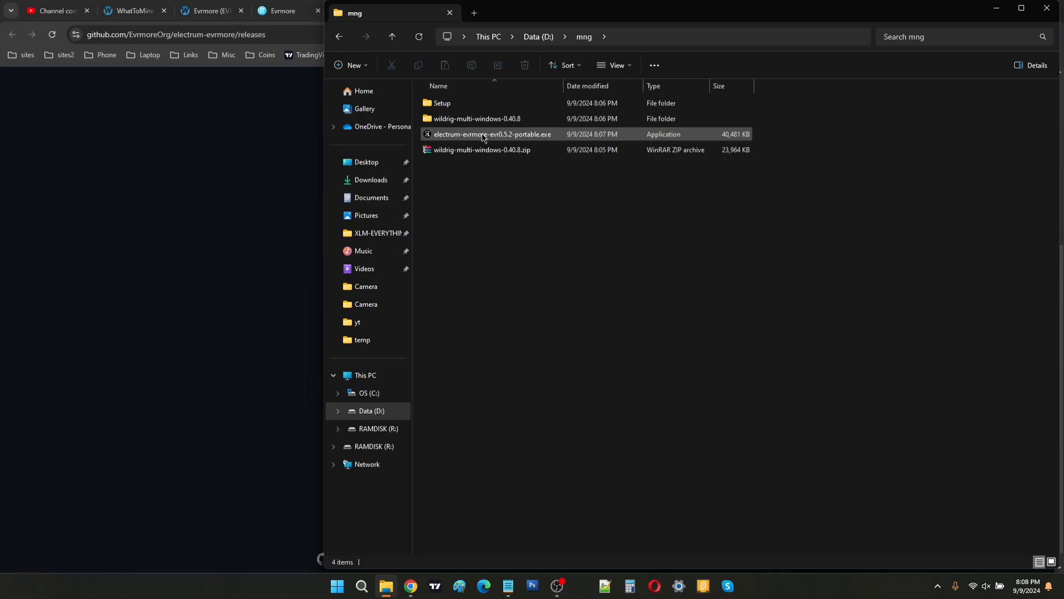
double_click(483, 136)
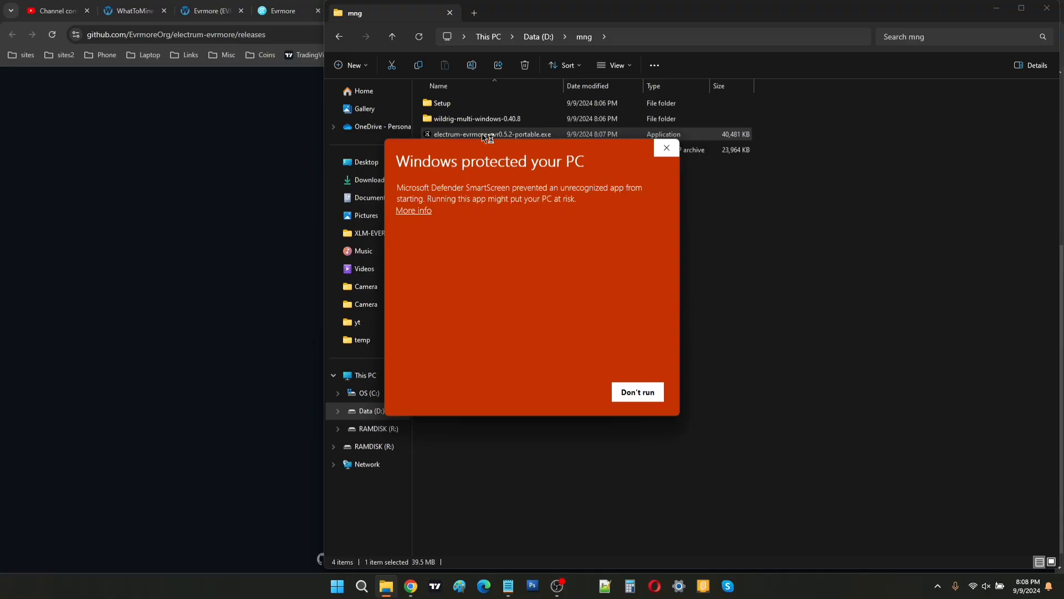
left_click(417, 216)
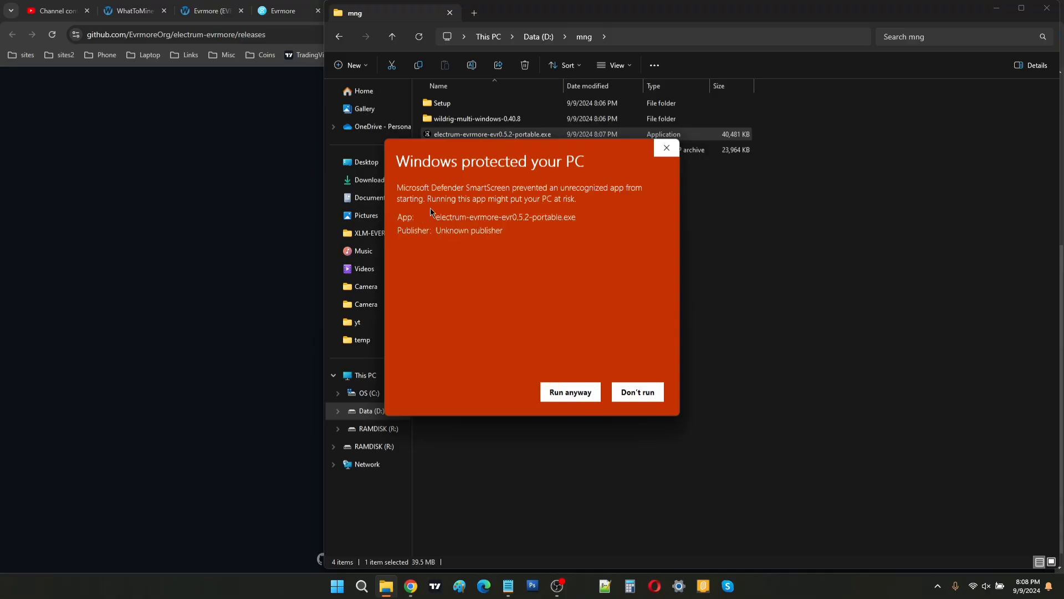
Run the app anyway and choose Auto connect, default_wallet, Standard wallet and a new seed.
left_click(586, 392)
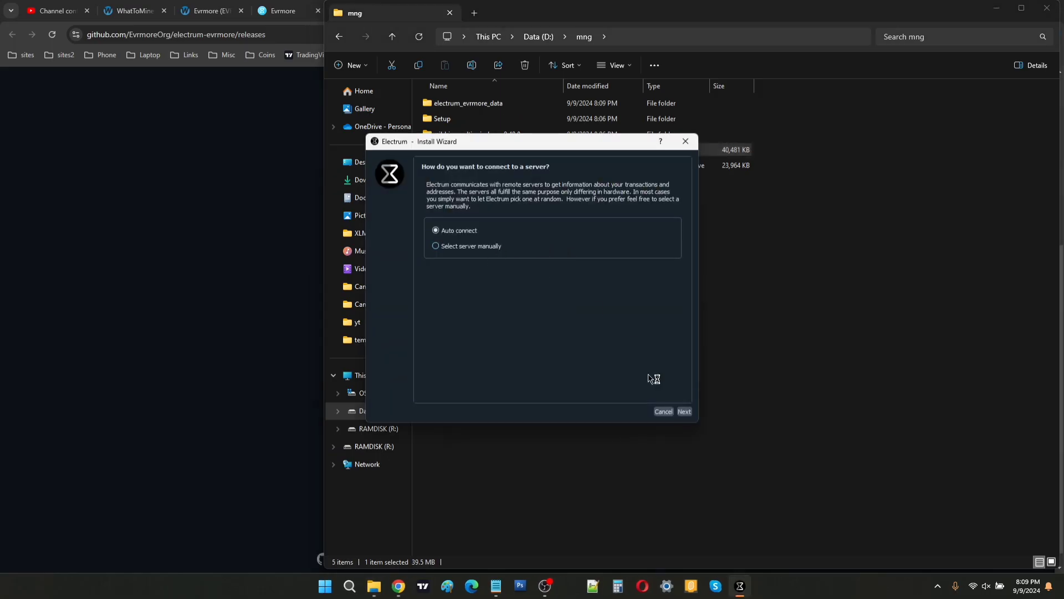
left_click(685, 411)
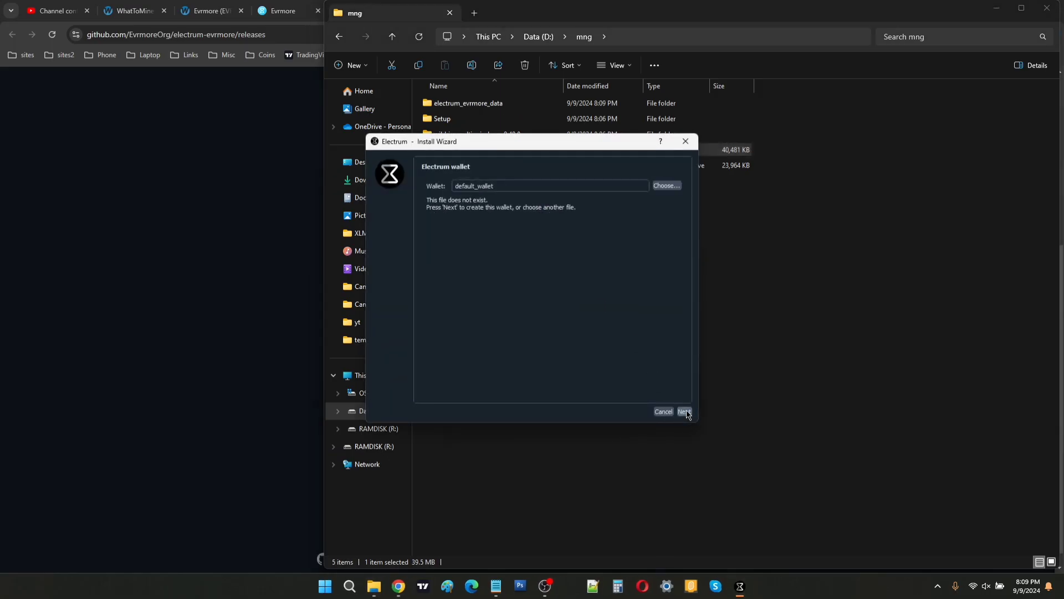
left_click(685, 411)
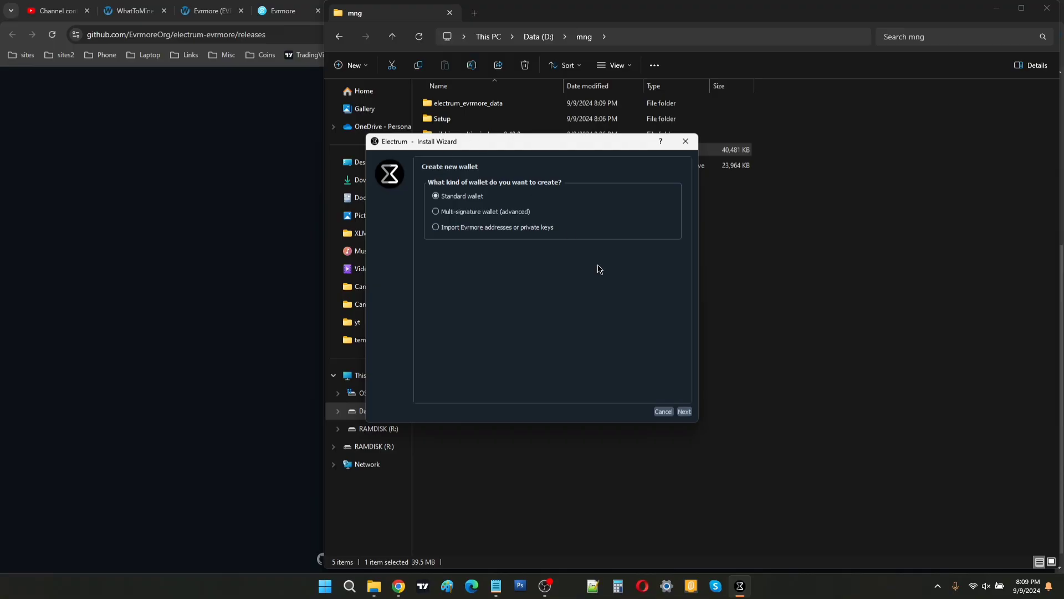
left_click(684, 412)
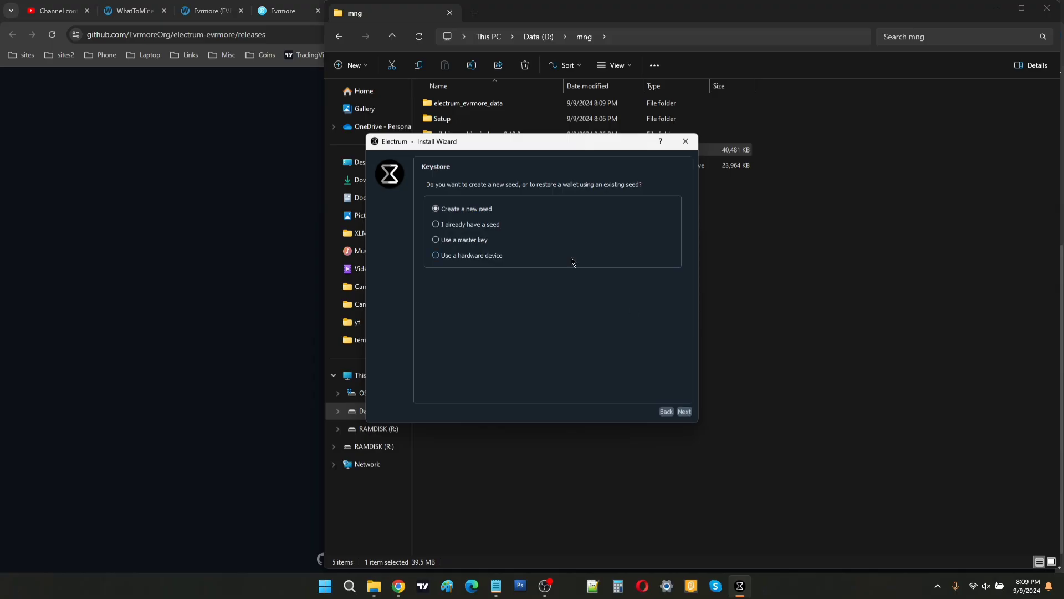
left_click(685, 411)
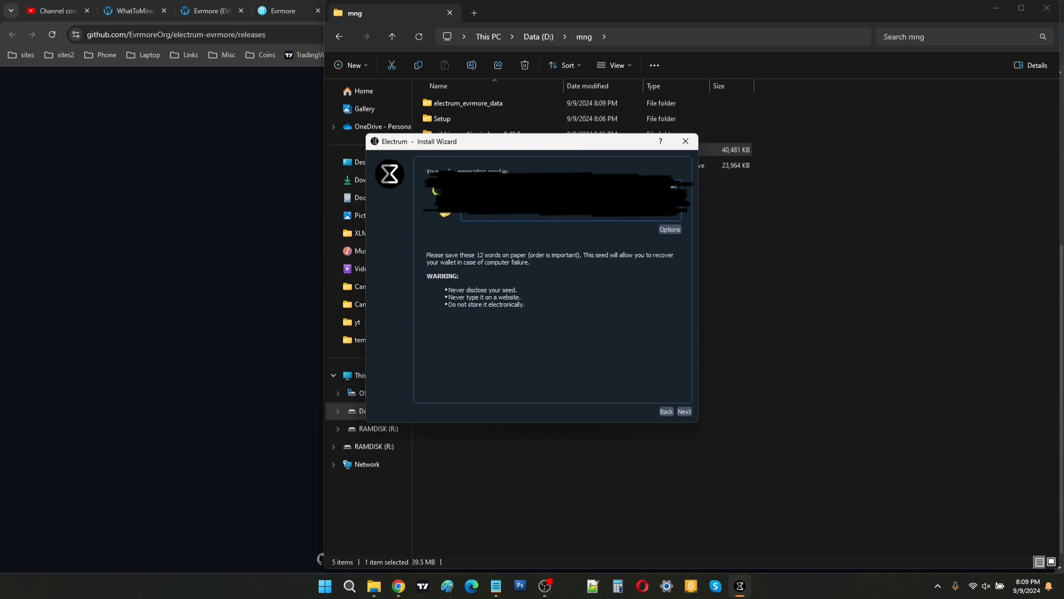
Confirm the generated seed and finish the wallet without a password.
left_click(685, 411)
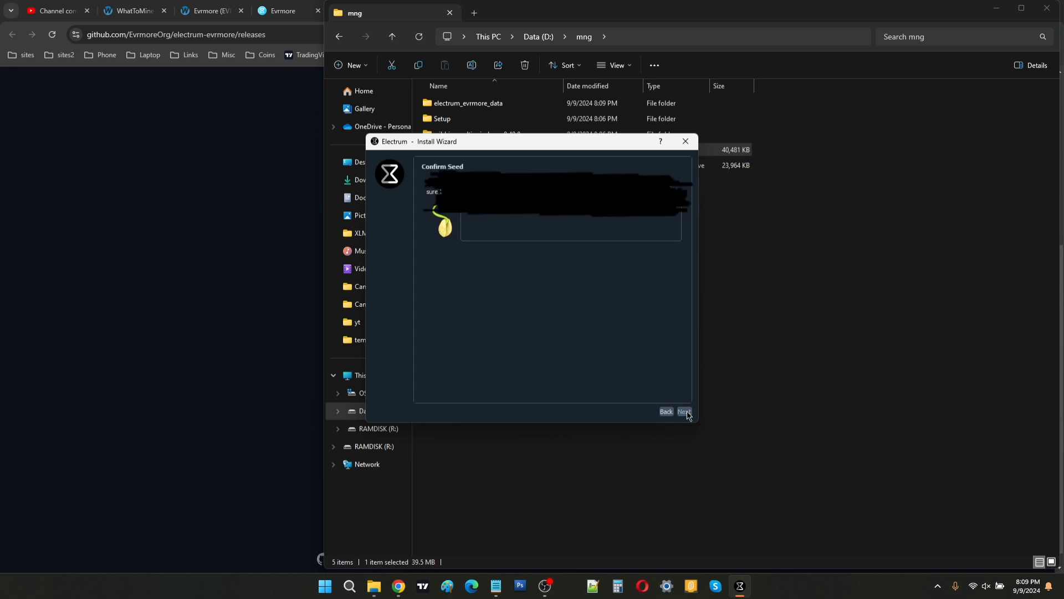
left_click(627, 222)
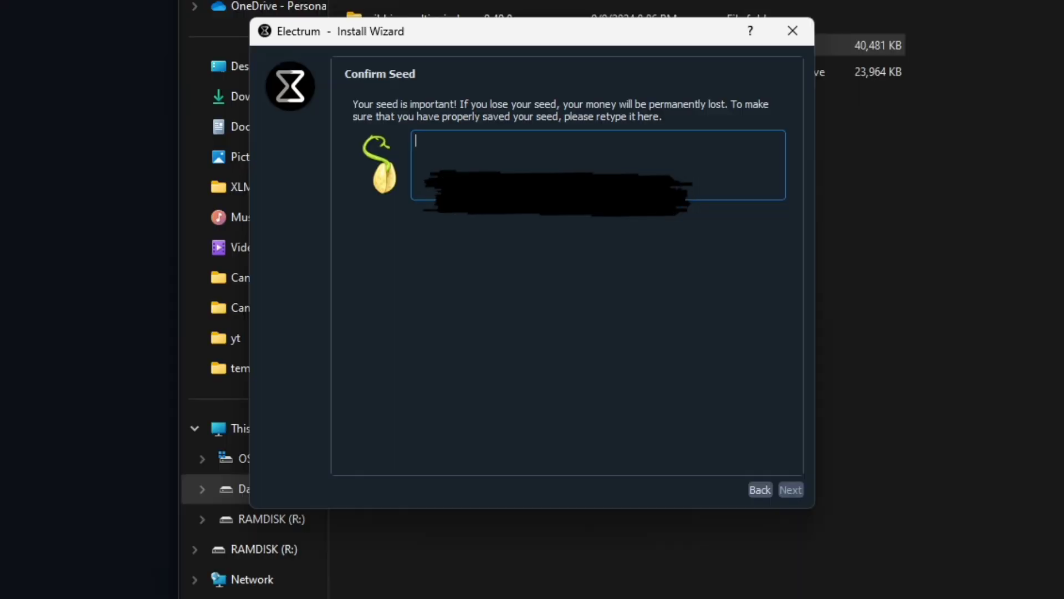
key("alt+Tab")
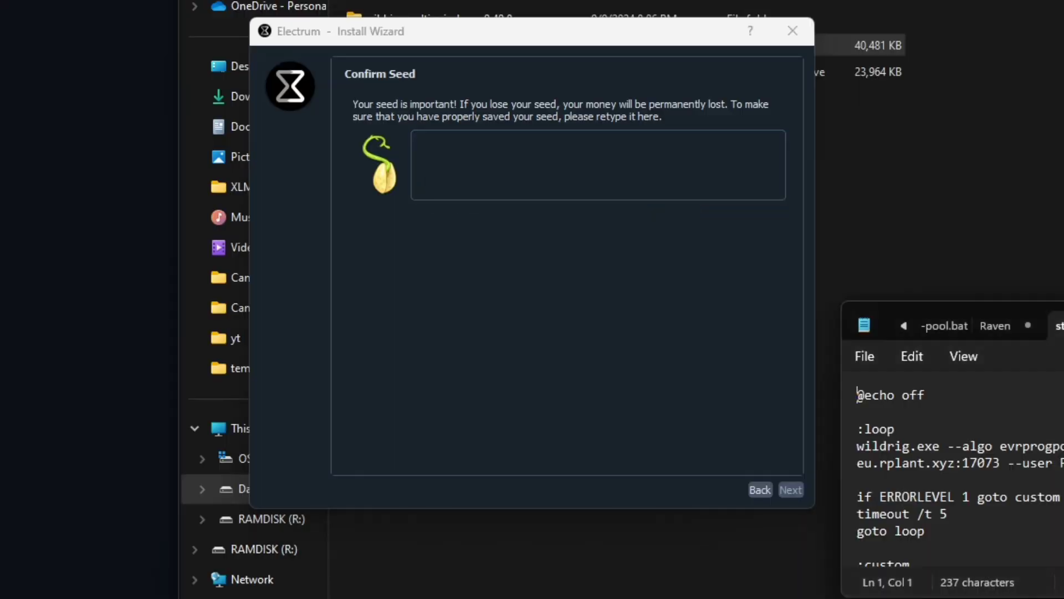
key("ctrl+n")
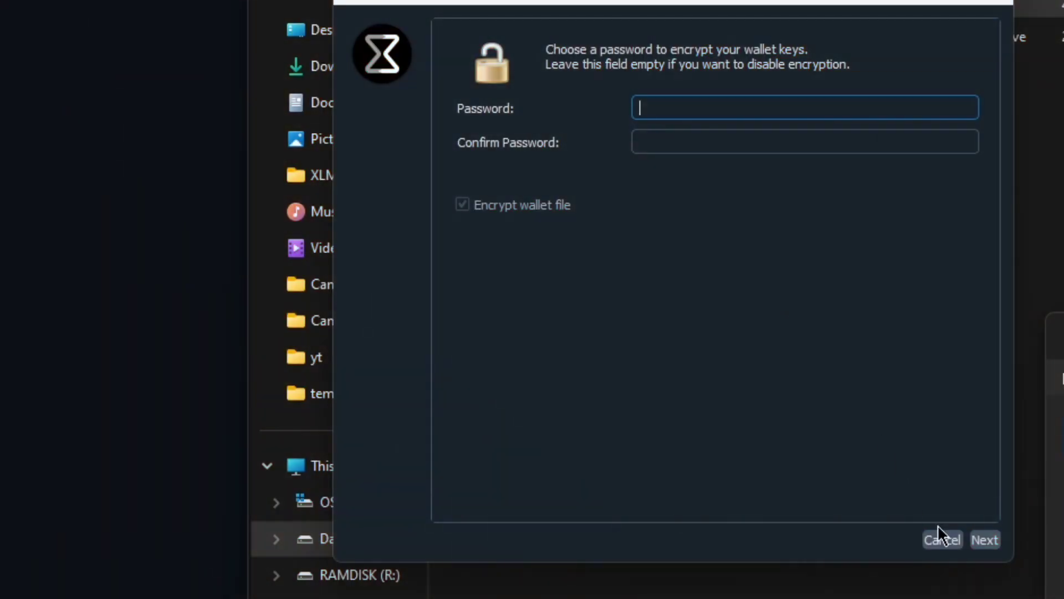
left_click(980, 536)
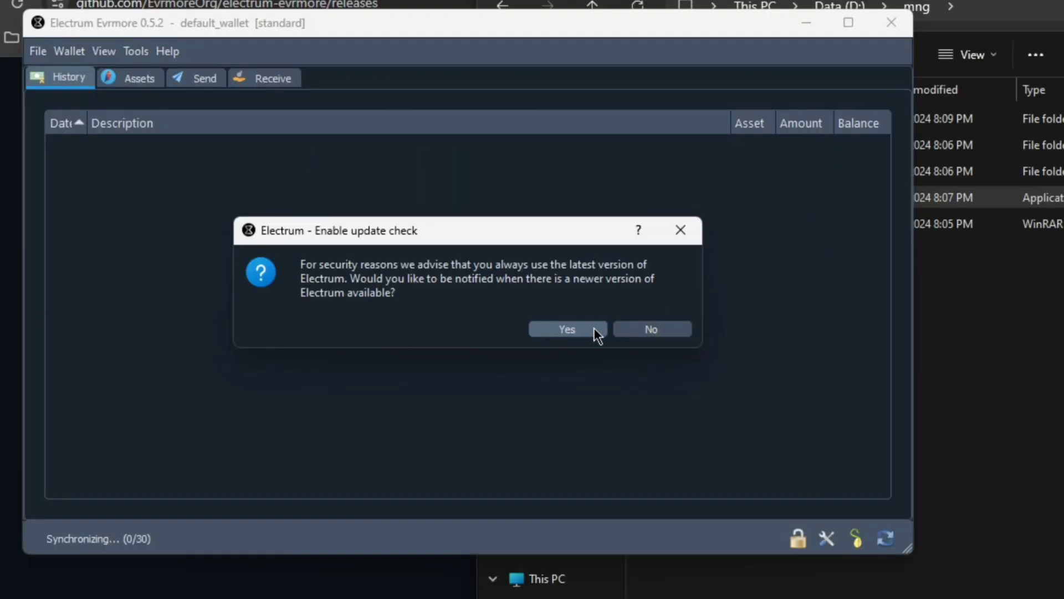
Accept update-check notifications and look through the Receive, History and Assets tabs.
left_click(652, 329)
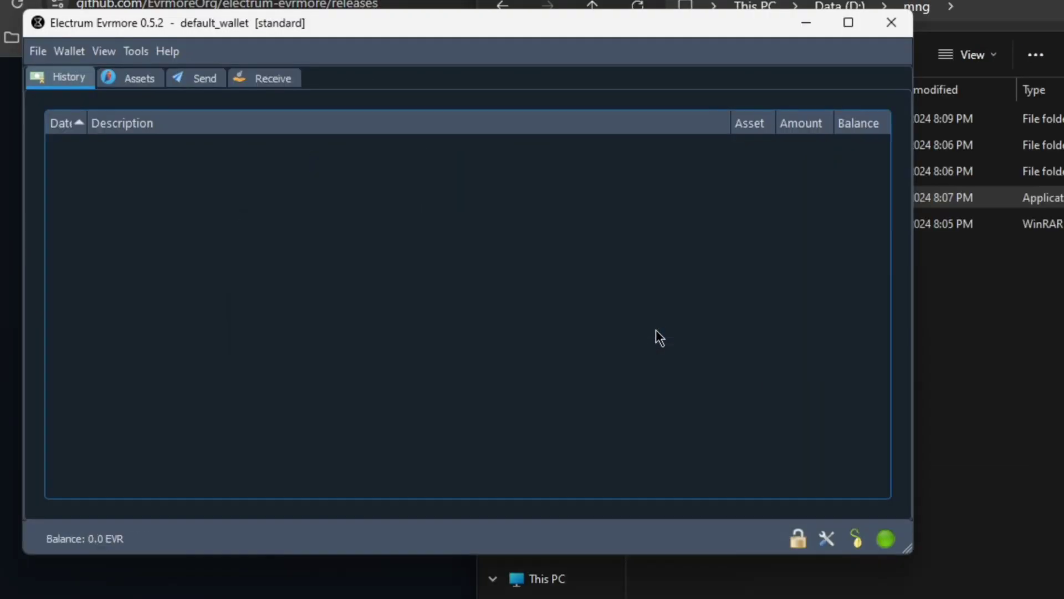
left_click(281, 84)
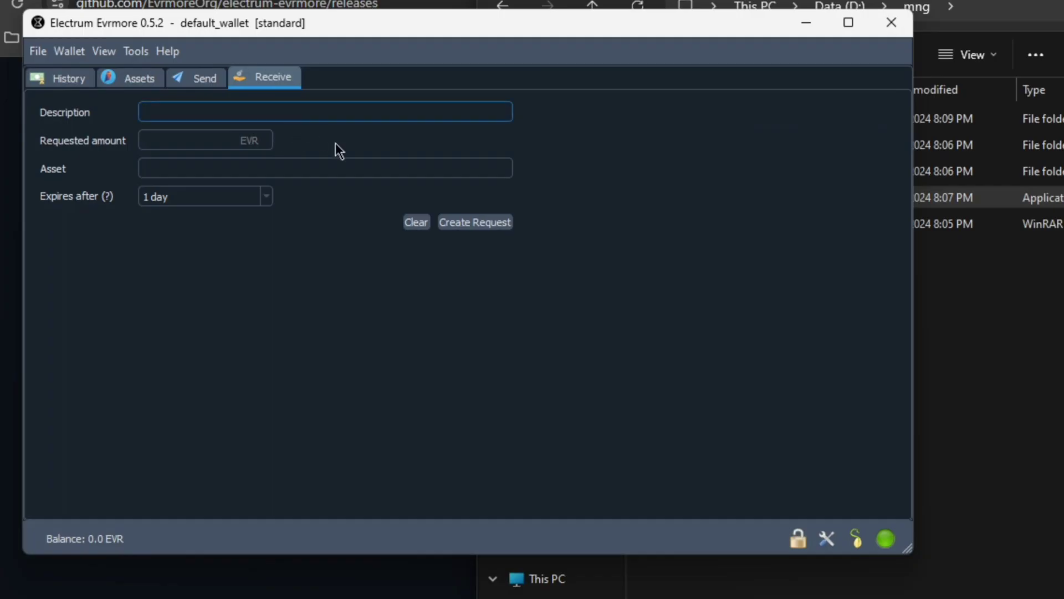
left_click(88, 82)
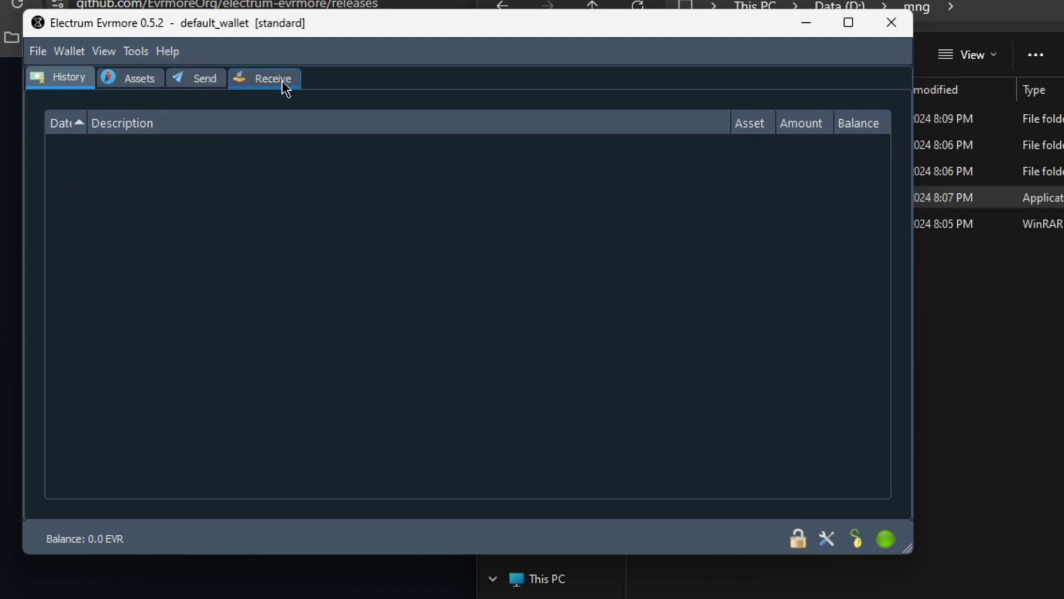
left_click(133, 76)
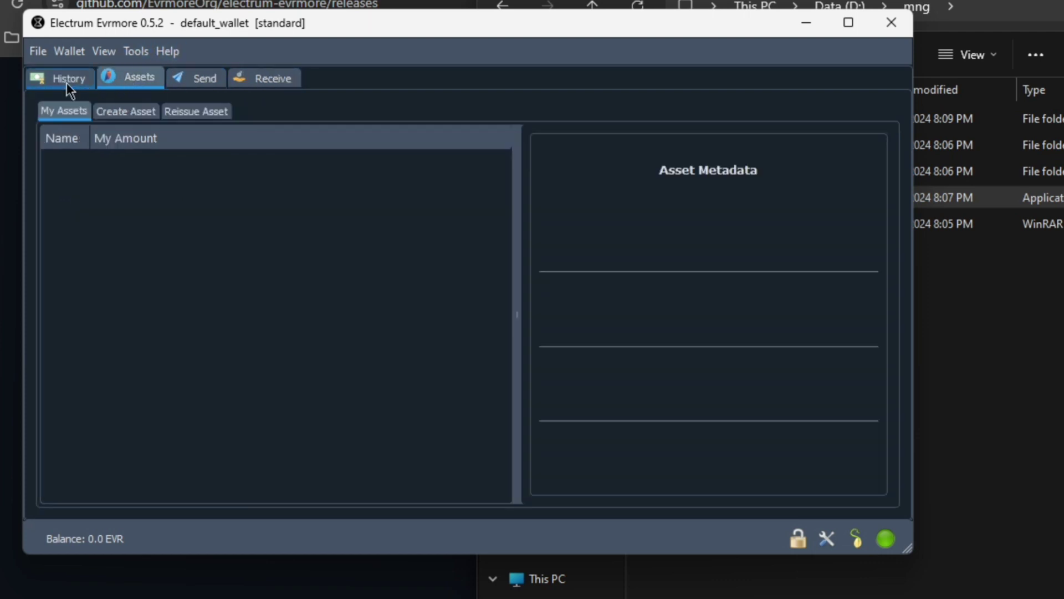
left_click(67, 83)
Create a receive request, copy its address, and minimize Electrum.
left_click(265, 86)
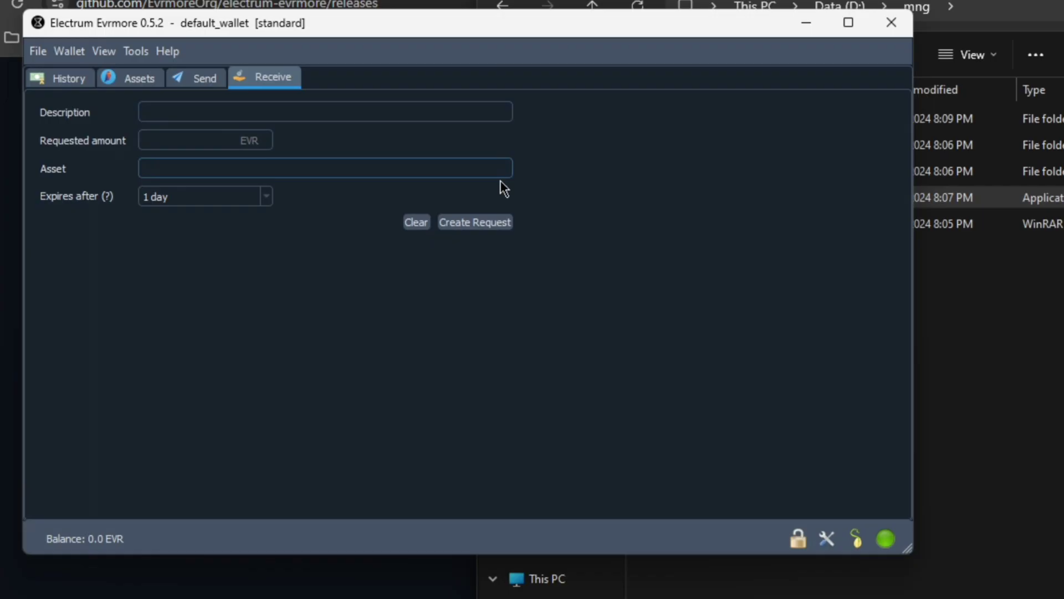
left_click(450, 216)
left_click(457, 222)
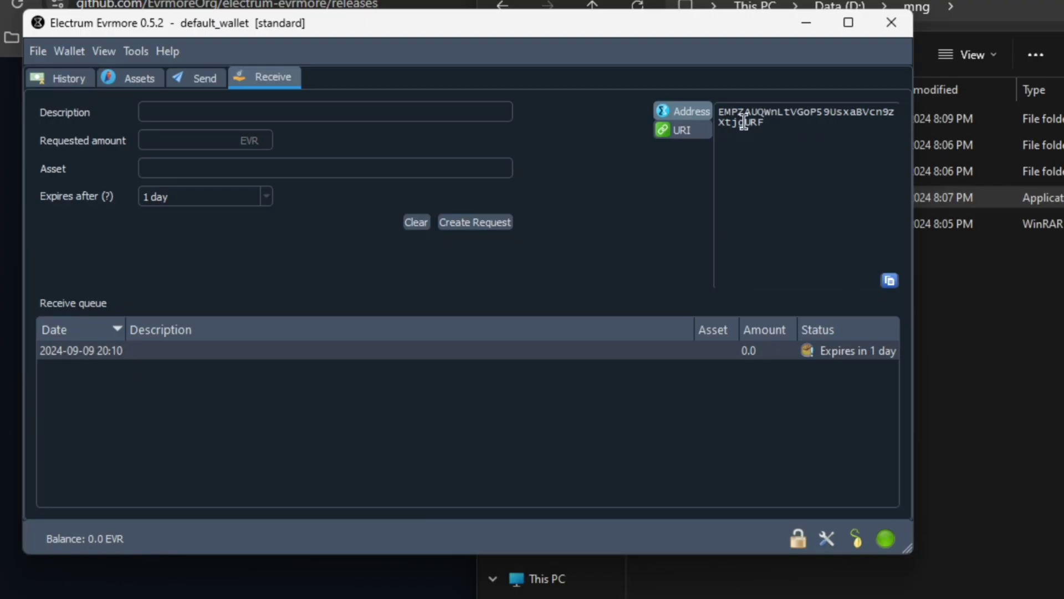
left_click(890, 282)
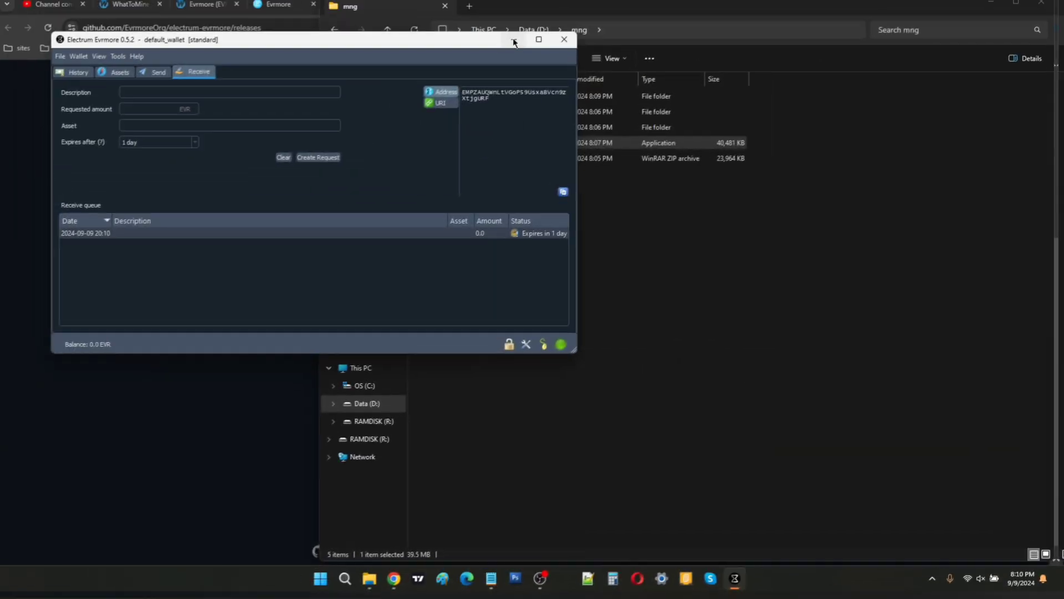
left_click(514, 42)
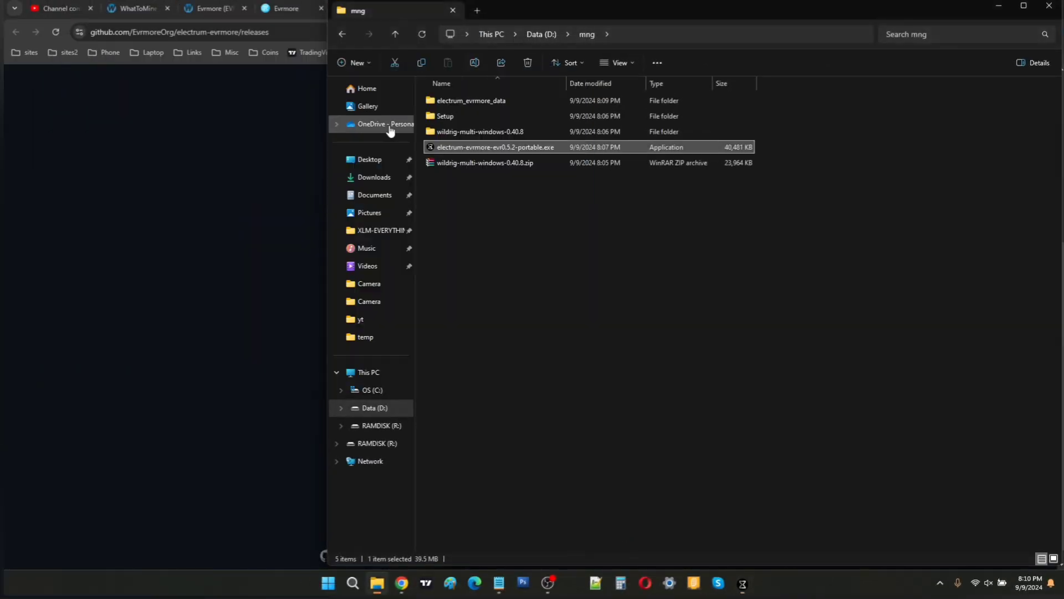
left_click(277, 257)
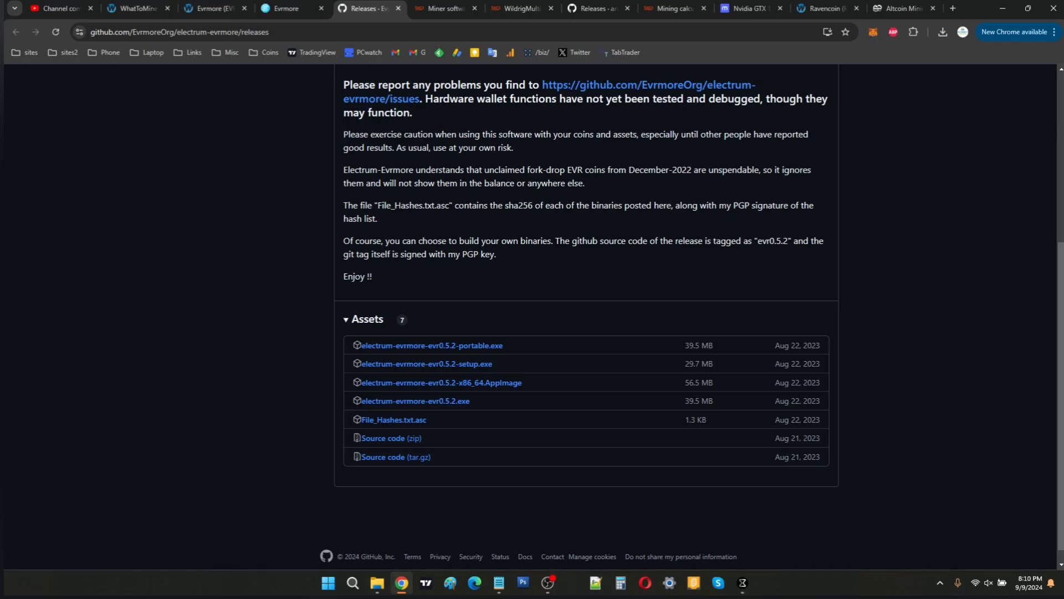
Open the wildrig-multi-windows-0.40.8 folder and show the context menu for start-Evrmore.bat.
left_click(377, 582)
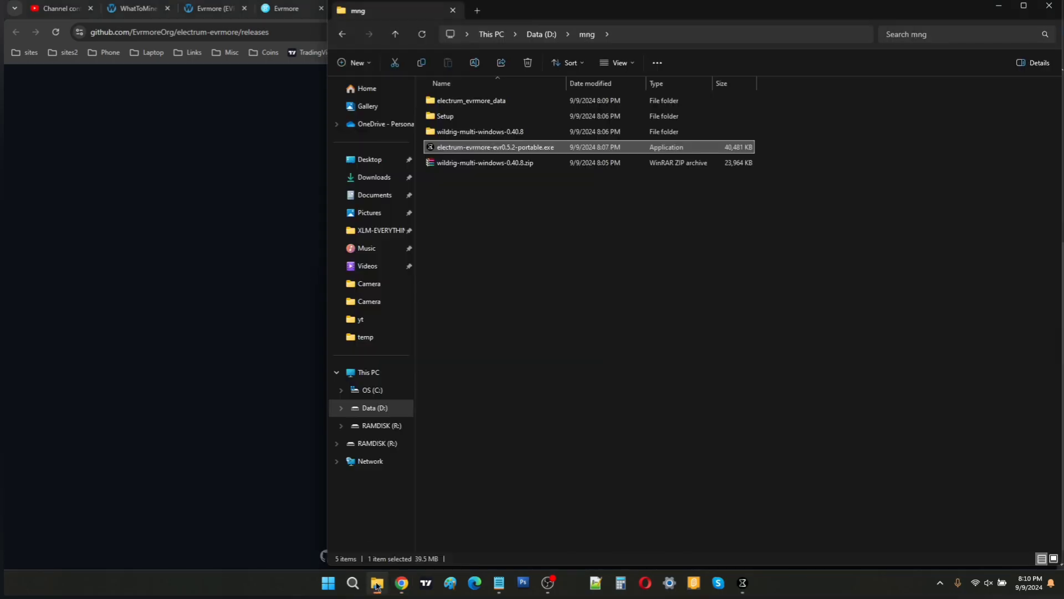
double_click(475, 133)
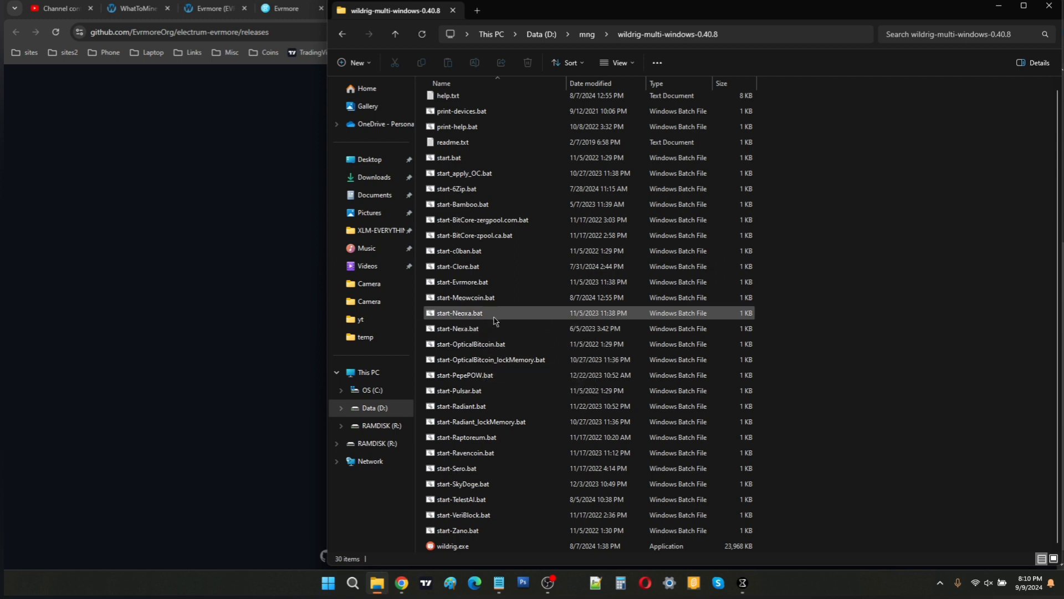
right_click(479, 283)
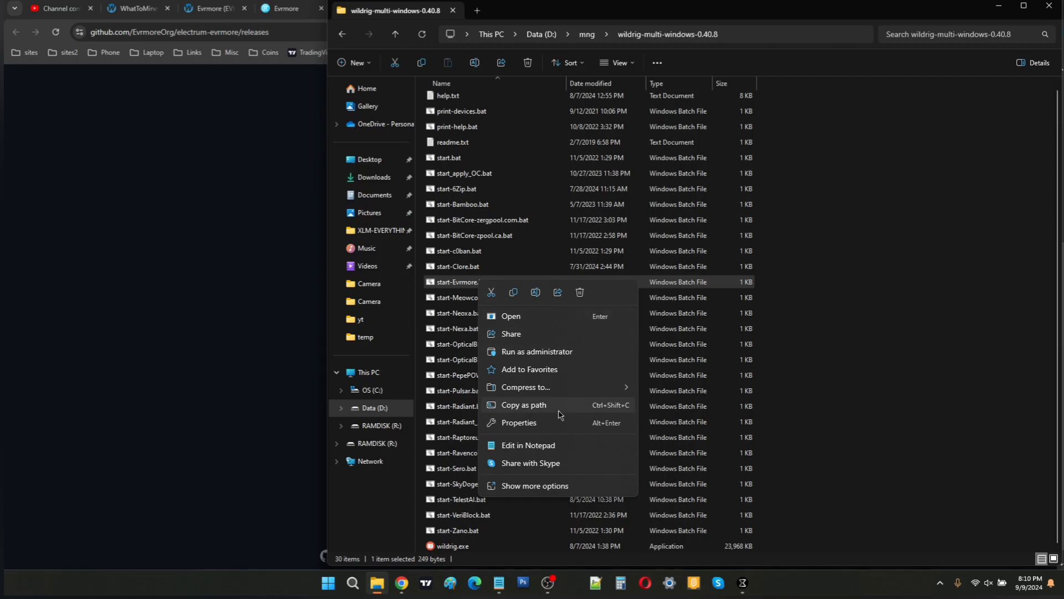
Paste the wallet address over PoolDonateWallet in start-Evrmore.bat, then save and close Notepad.
left_click(560, 447)
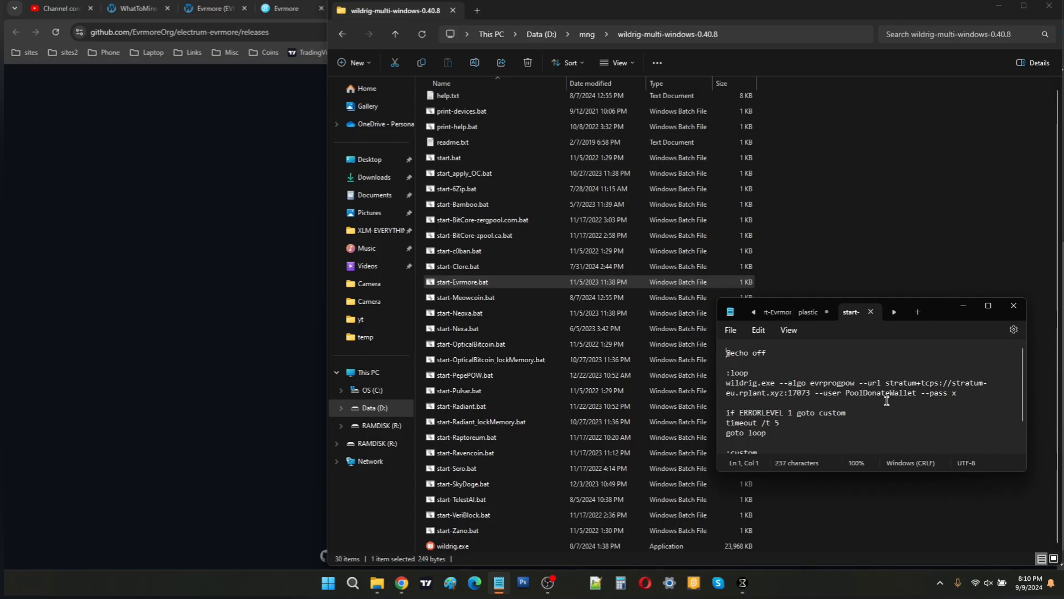
left_click(846, 394)
left_click_drag(847, 394, 918, 394)
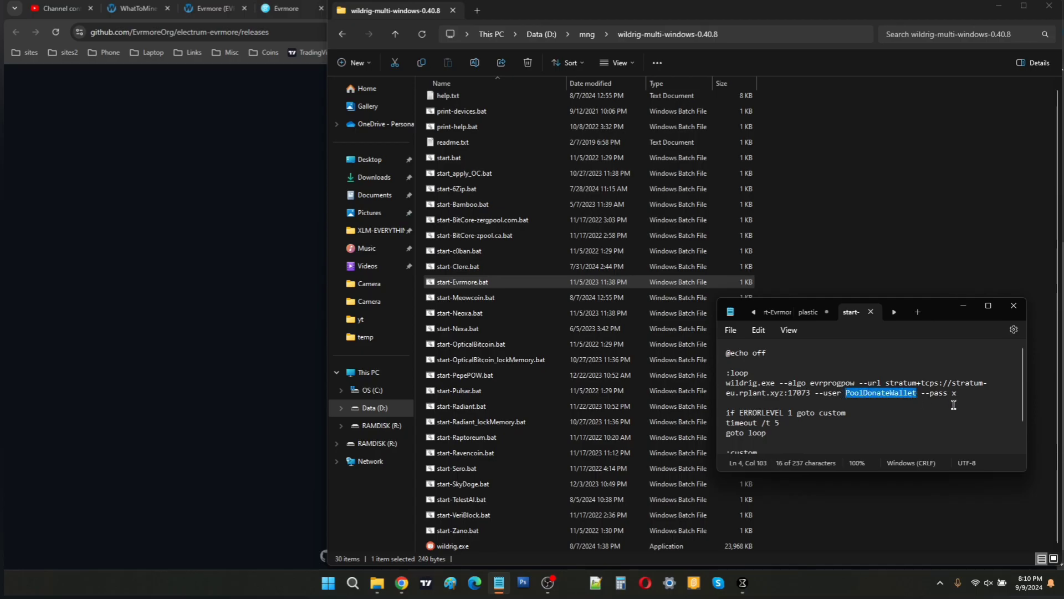
key("ctrl+v")
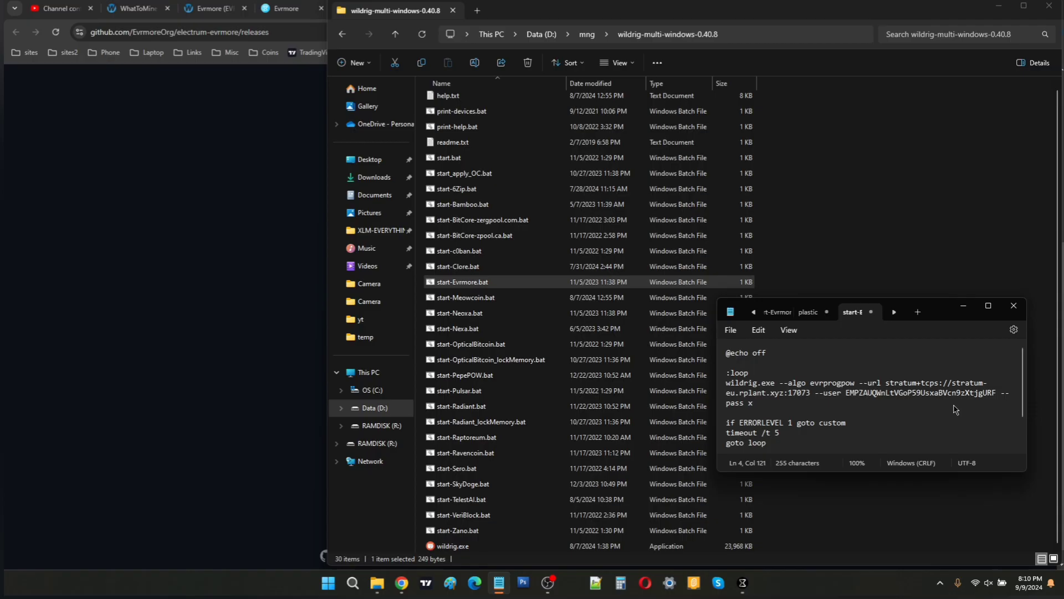
scroll(930, 397, "down", 2)
scroll(928, 400, "up", 2)
key("ctrl+s")
key("alt+F4")
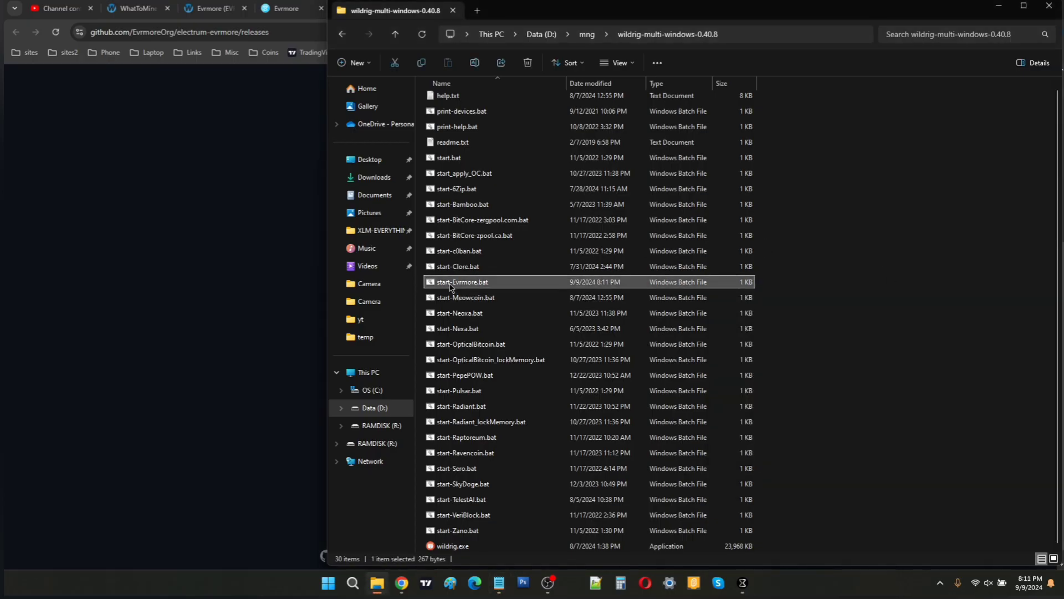
Run start-Evrmore.bat to launch WildRig Multi on the GTX 1650 Ti.
double_click(450, 282)
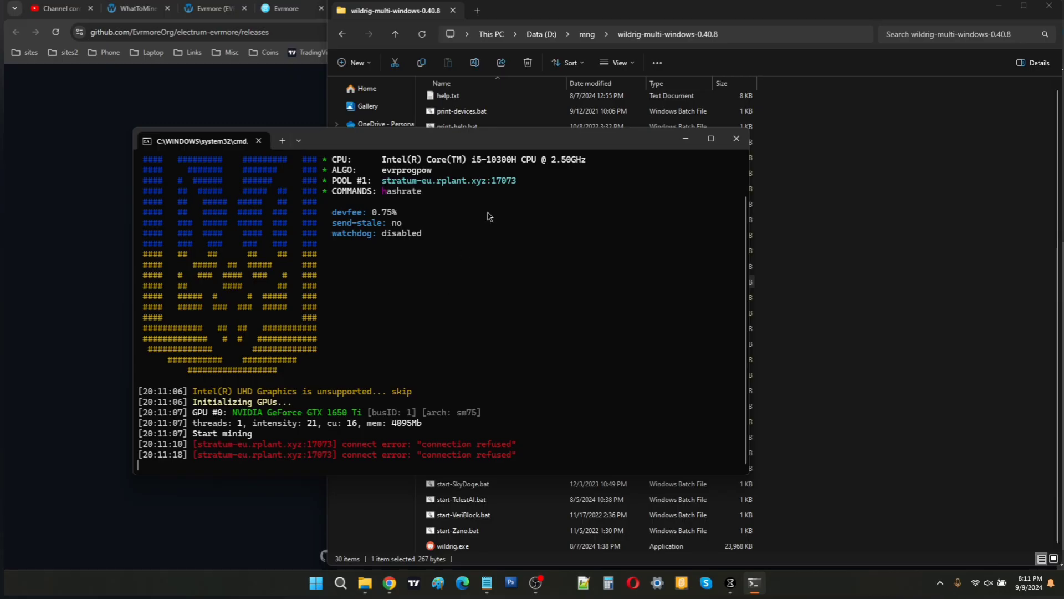
Close the refused miner console and cycle through the browser's mining tabs.
left_click(745, 143)
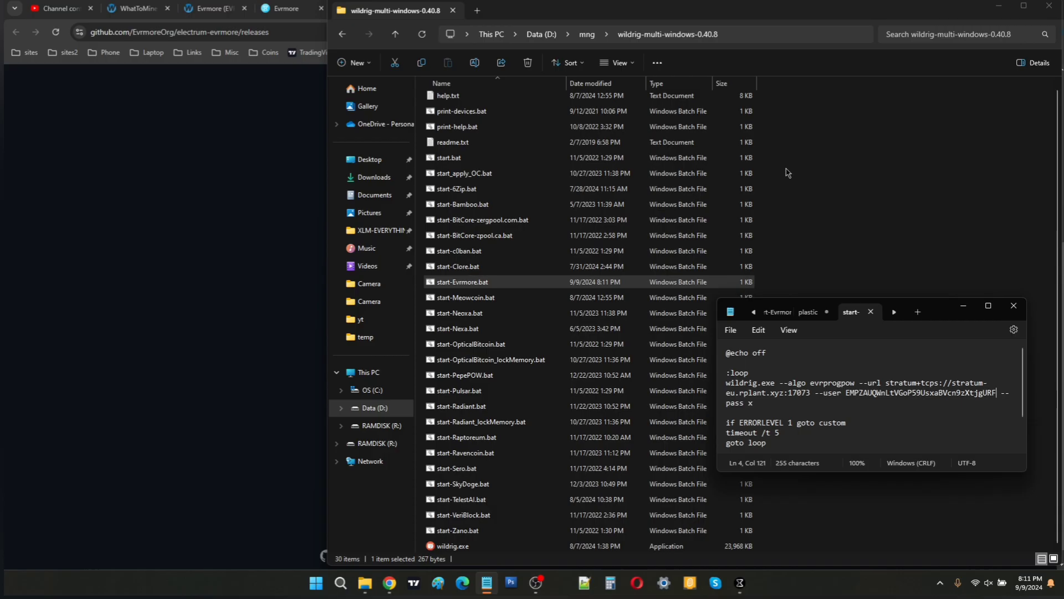
left_click(283, 301)
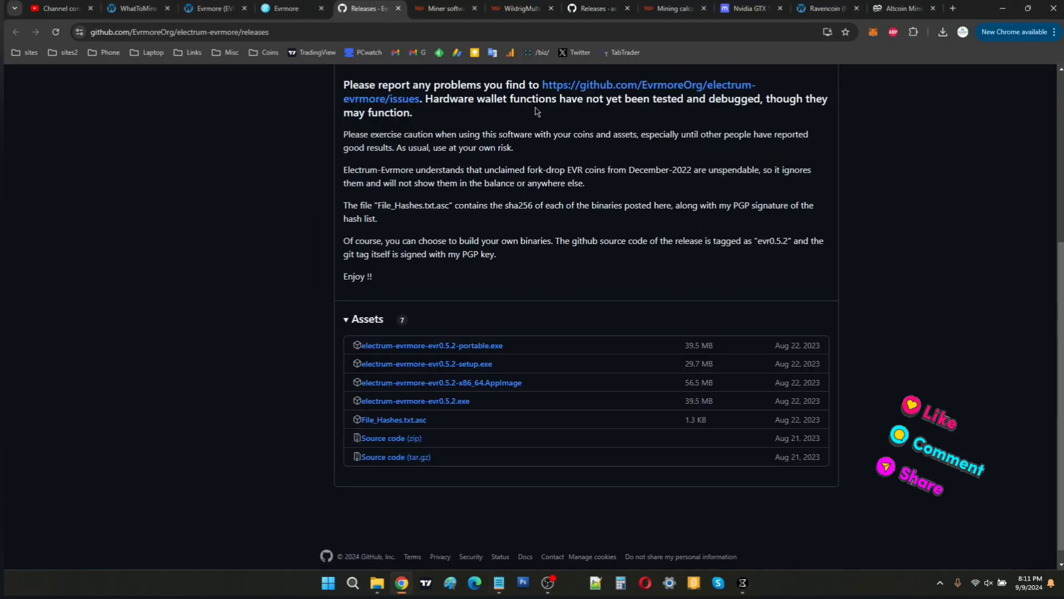
left_click(443, 8)
left_click(503, 5)
left_click(596, 5)
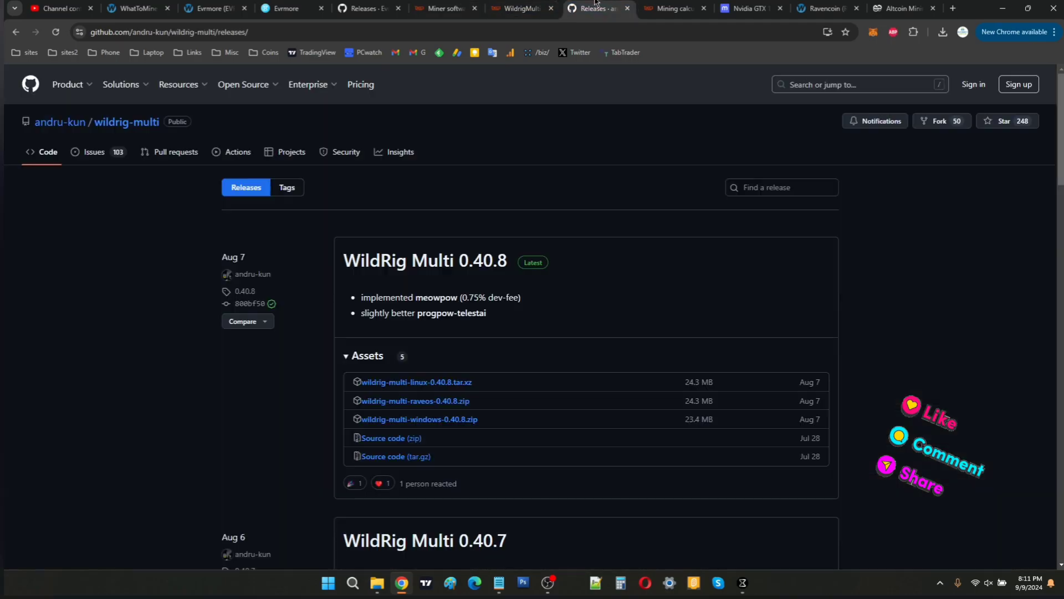
left_click(674, 6)
After checking minerstat, WhatToMine and 2miners, open Evrpool from hashrate.no's EVR pools list.
left_click(761, 4)
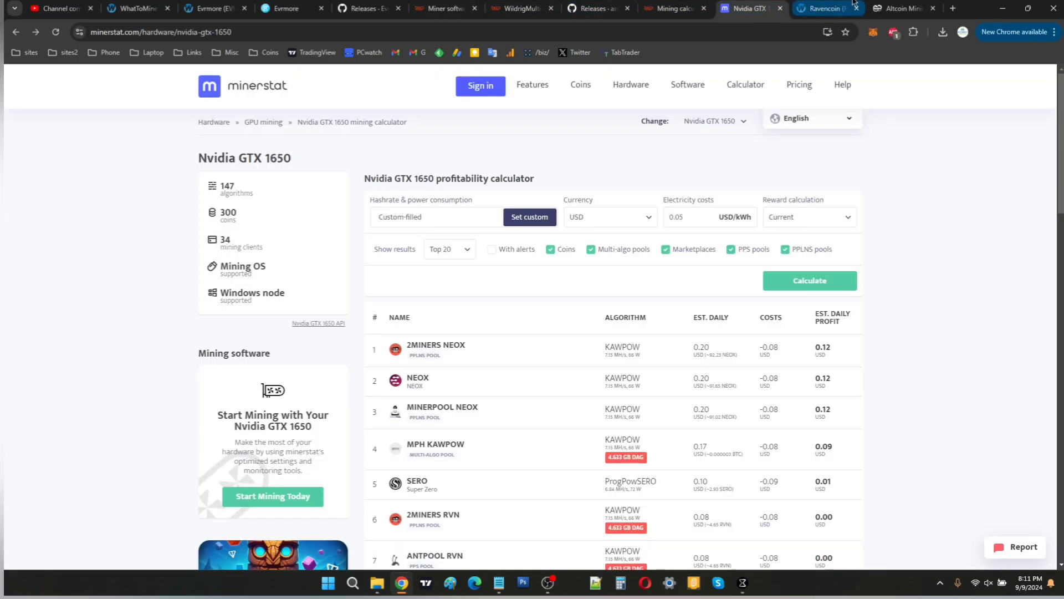
left_click(831, 7)
left_click(892, 7)
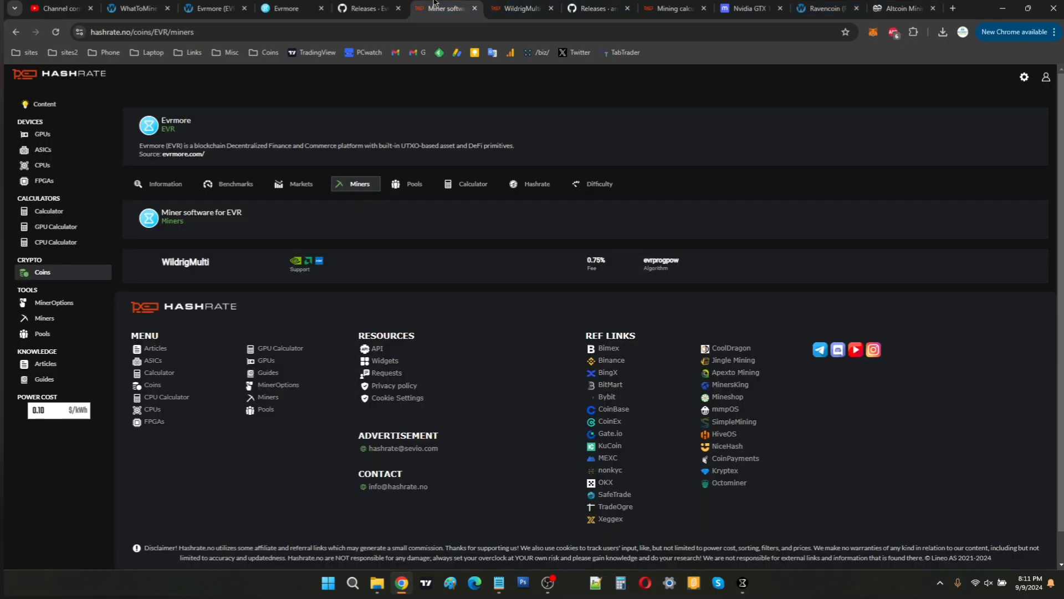
left_click(436, 7)
left_click(416, 187)
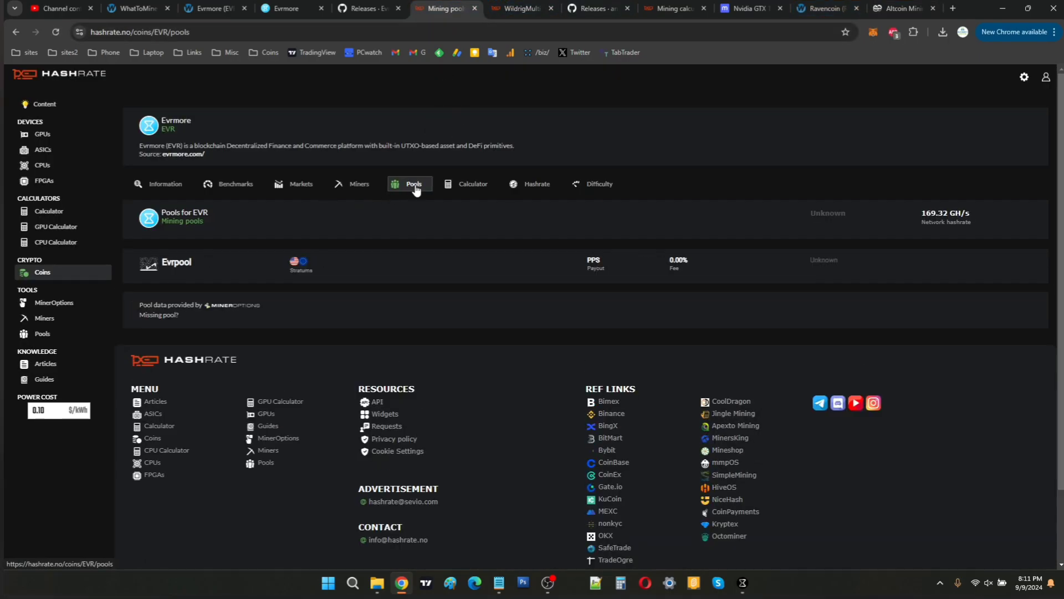
left_click(189, 263)
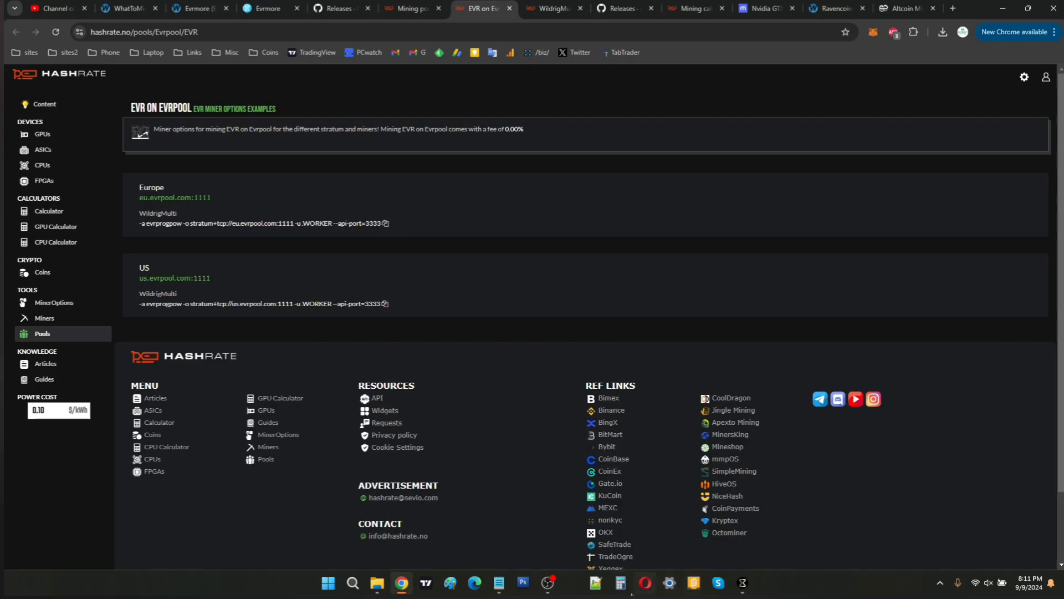
Paste the Evrpool command into a new Notepad tab and copy its eu.evrpool.com:1111 stratum part.
left_click(498, 583)
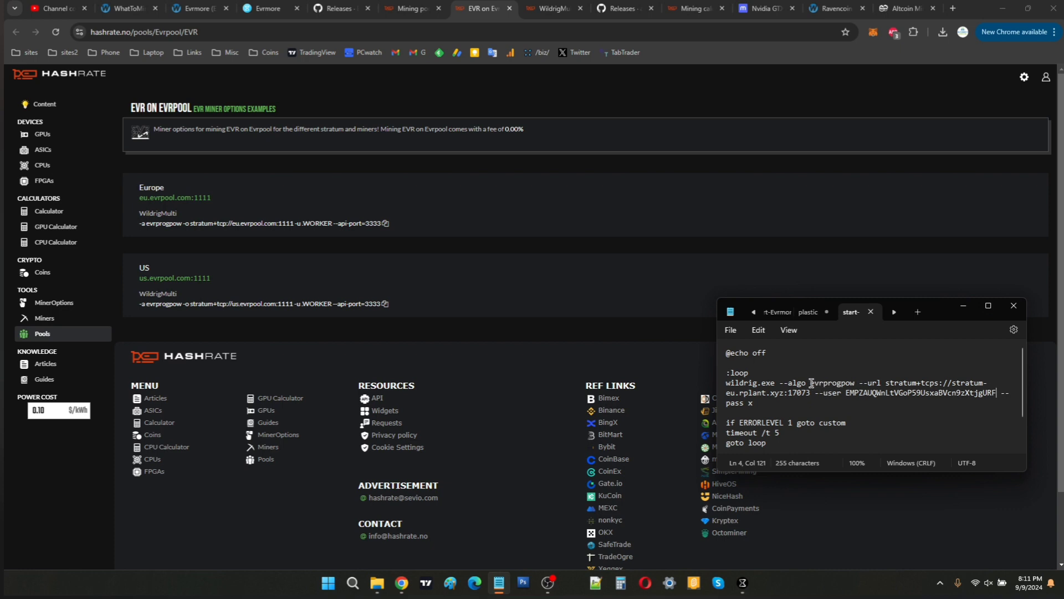
left_click(810, 382)
left_click(918, 313)
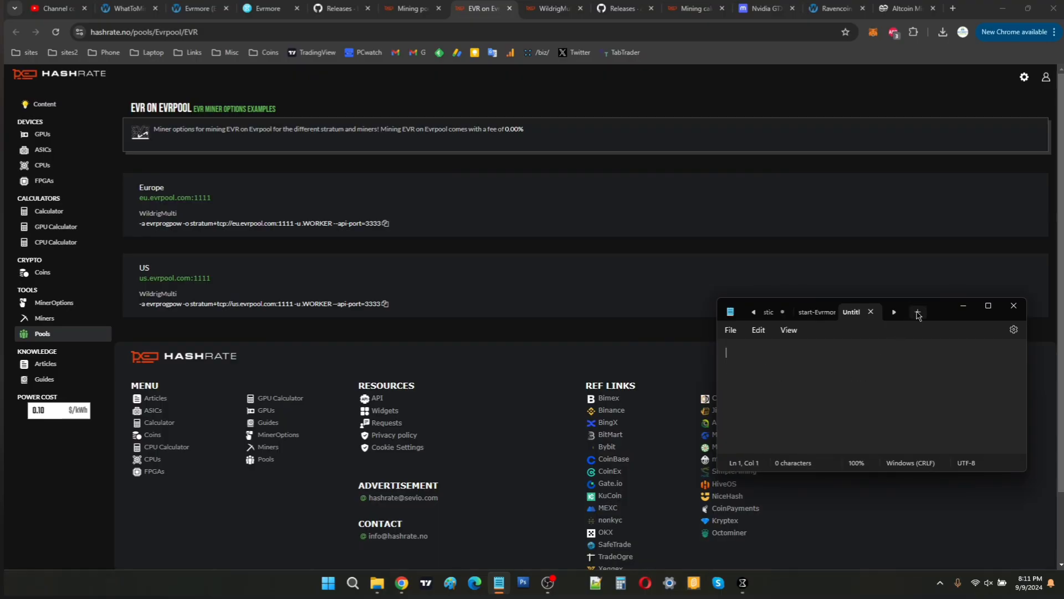
type("-a evrprogpow -o stratum+tcp://eu.evrpool.com:1111 -u .WORKER --api-port=3333")
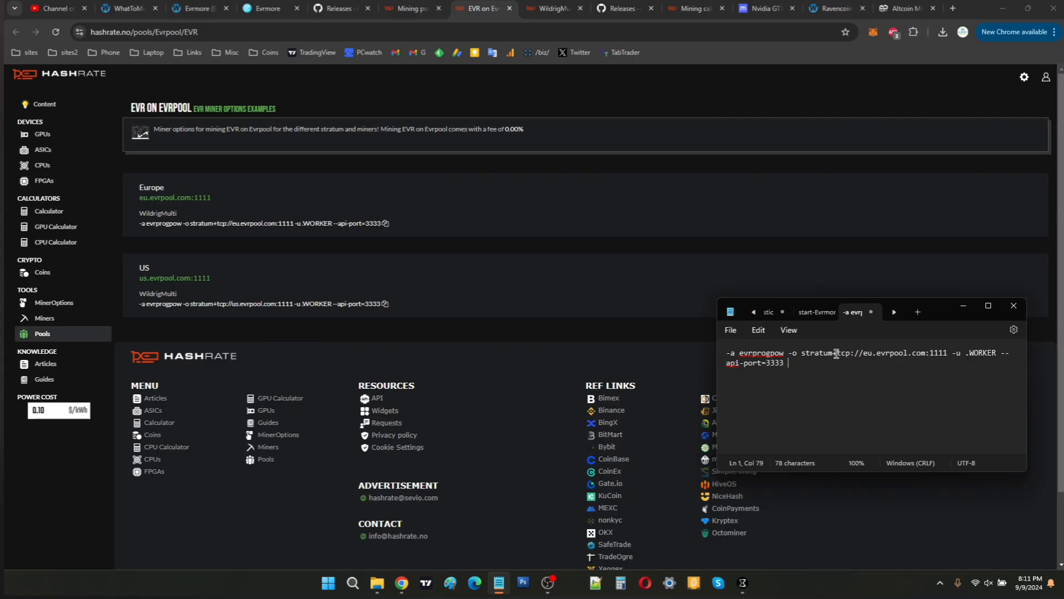
left_click_drag(803, 353, 949, 361)
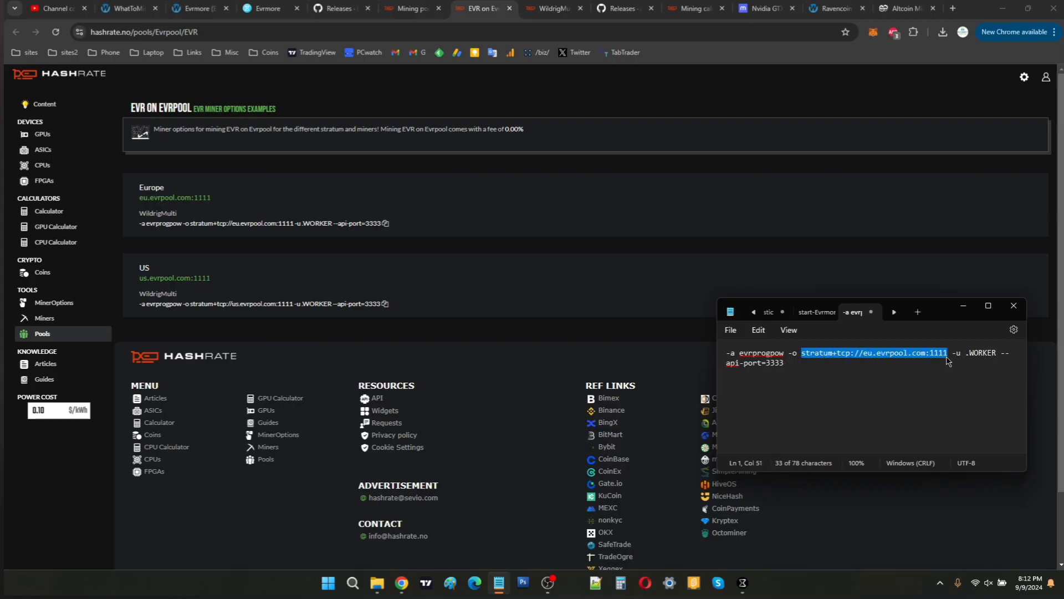
left_click(804, 355)
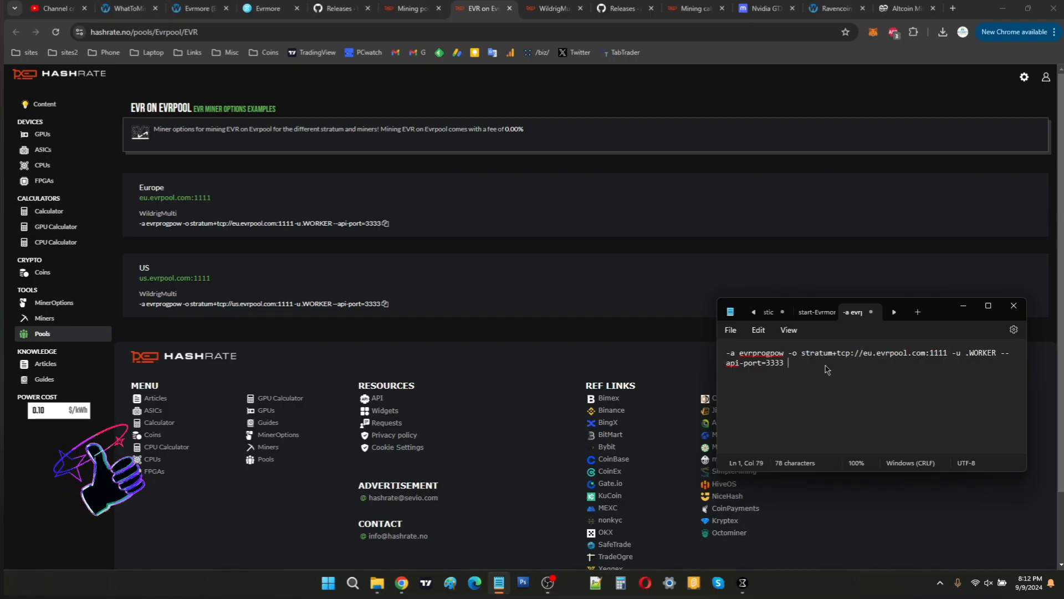
key("ctrl+shift+End")
Replace the rplant URL in start-Evrmore.bat with eu.evrpool.com:1111 and API port 3333, then save.
left_click(816, 312)
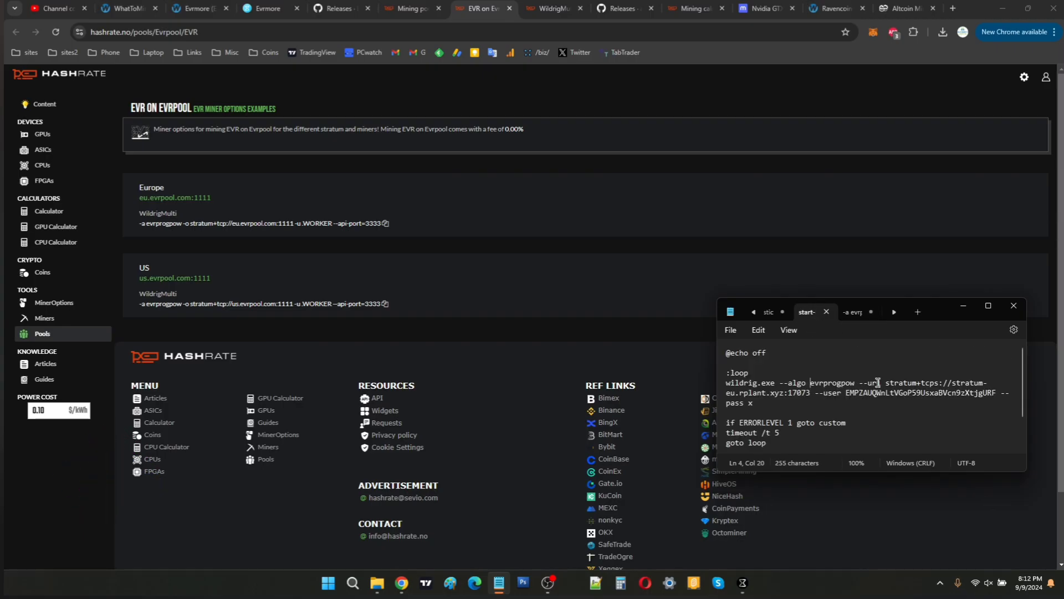
left_click_drag(885, 383, 810, 398)
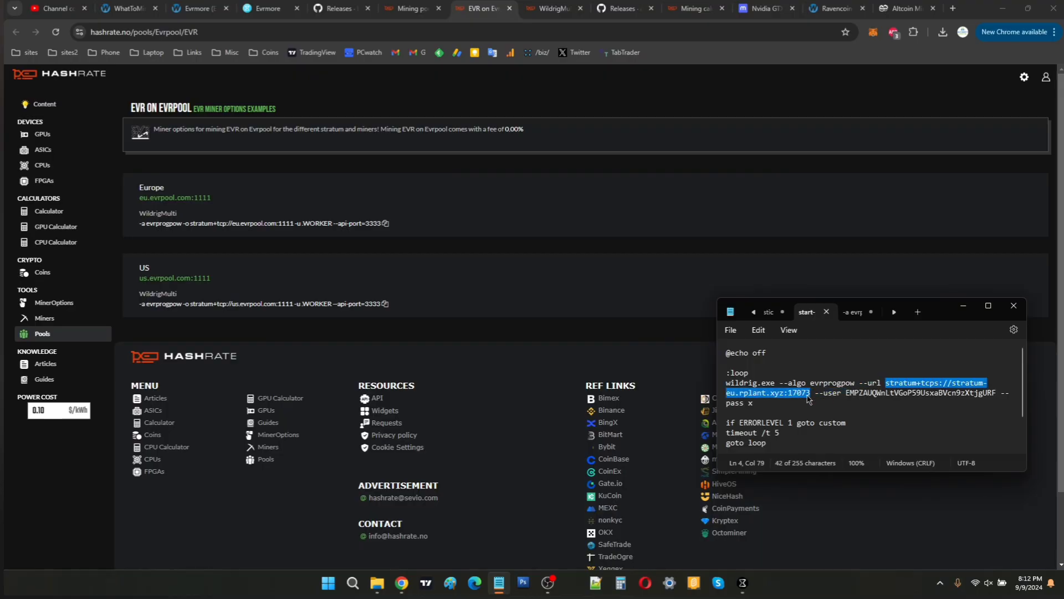
key("ctrl+v")
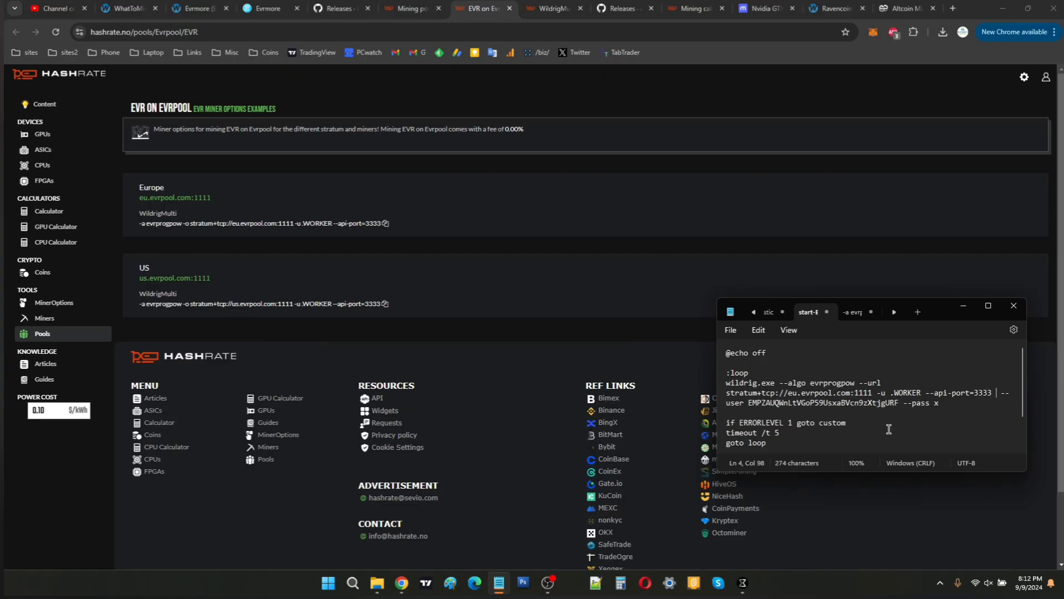
key("BackSpace")
key("ctrl+s")
Relaunch start-Evrmore.bat and allow WildRig Multi through the Windows firewall.
left_click(377, 582)
double_click(452, 283)
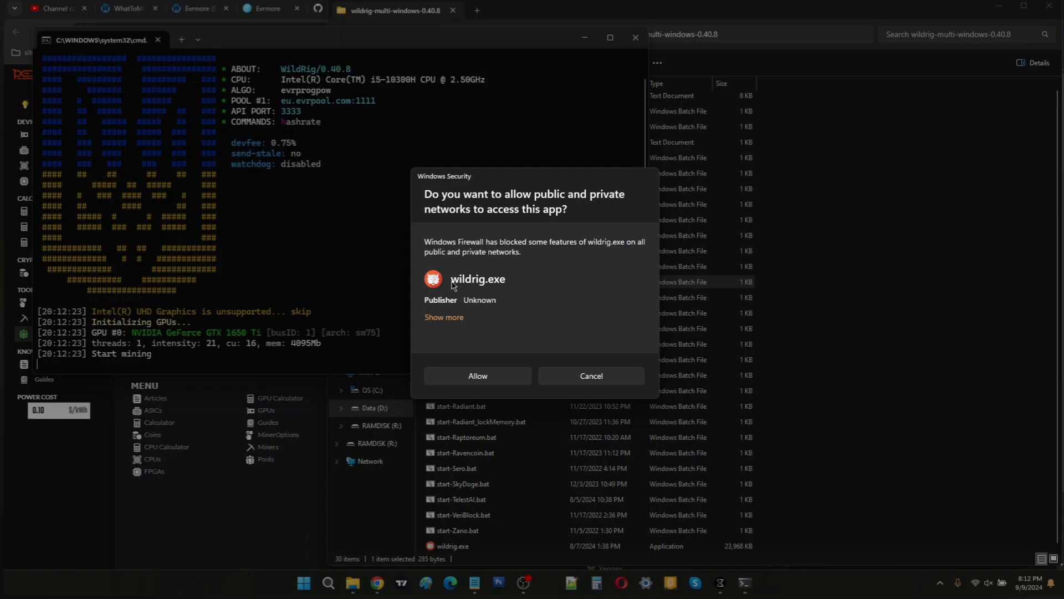
left_click(501, 377)
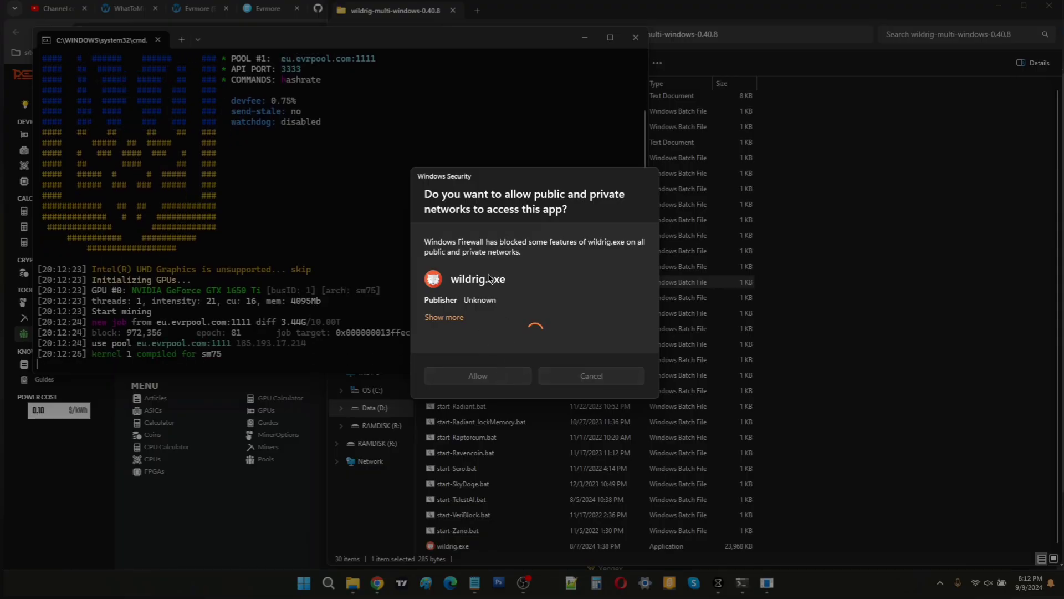